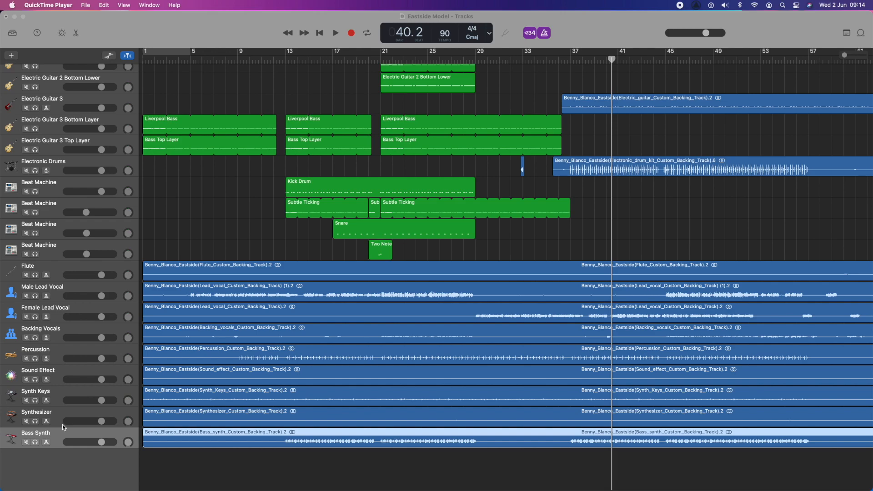
Solo the Synth Keys track and listen to its opening bars from the start of the song
click(35, 400)
key(Return)
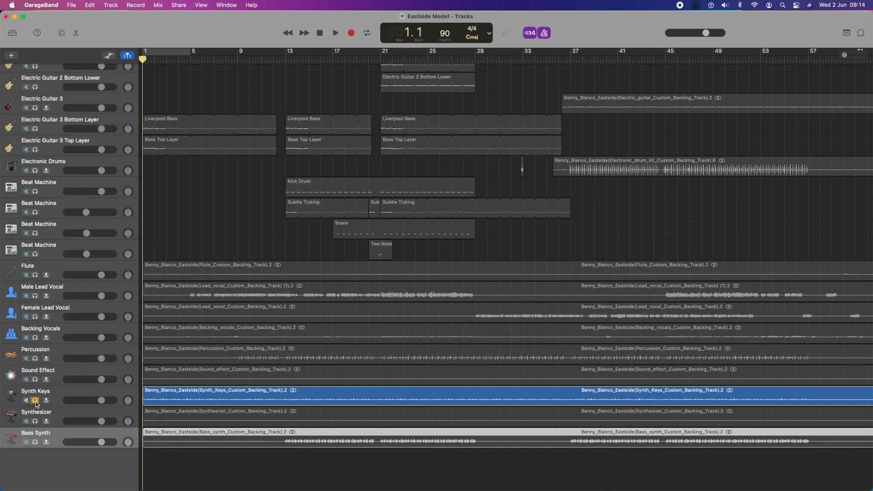
key(space)
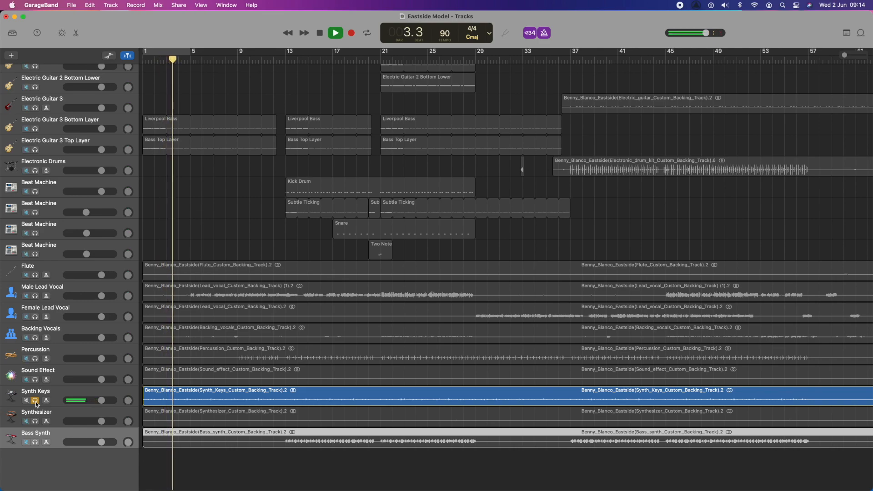
key(space)
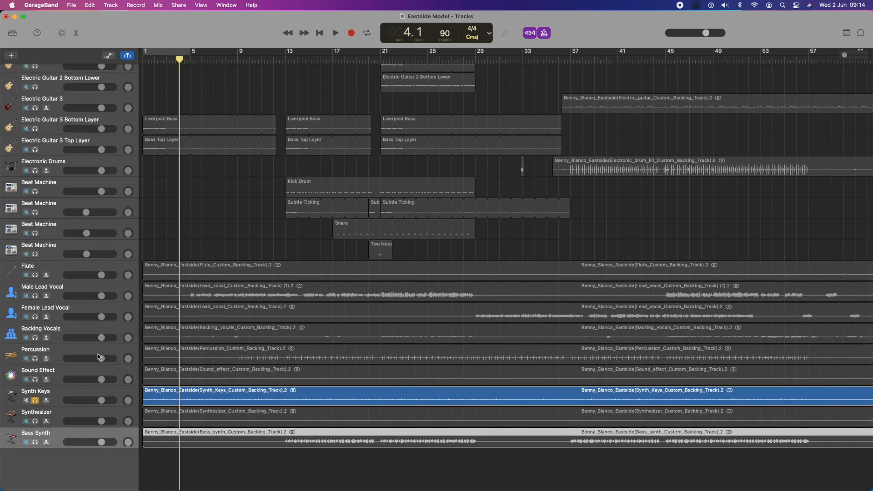
Create a new software instrument track and assign it the Dream Dancer sound from the library
click(12, 56)
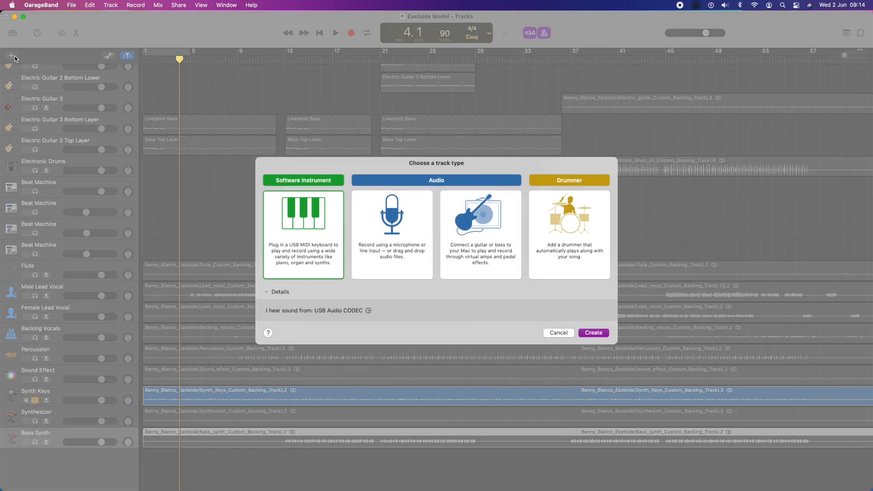
click(592, 333)
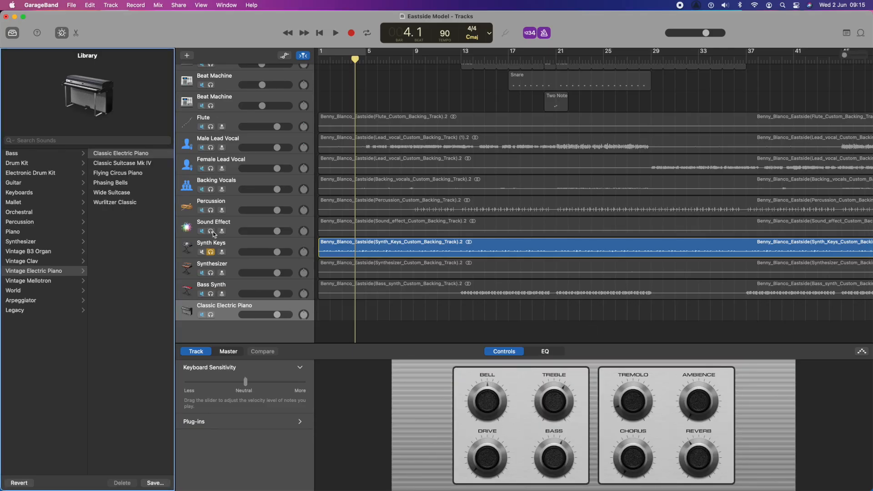
click(58, 142)
text(dream)
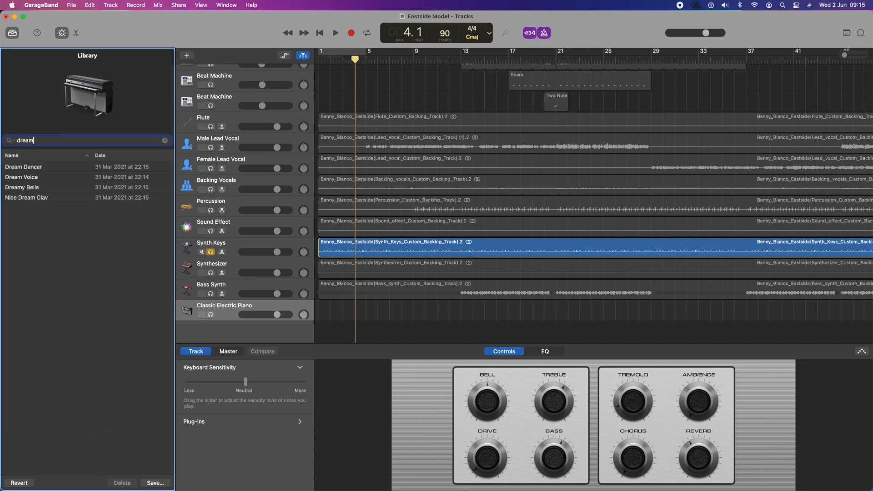
text( da)
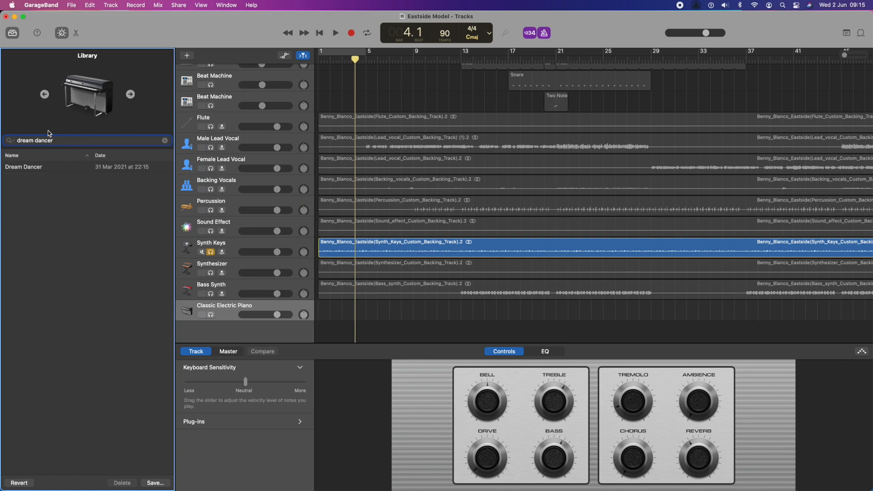
text(ncery)
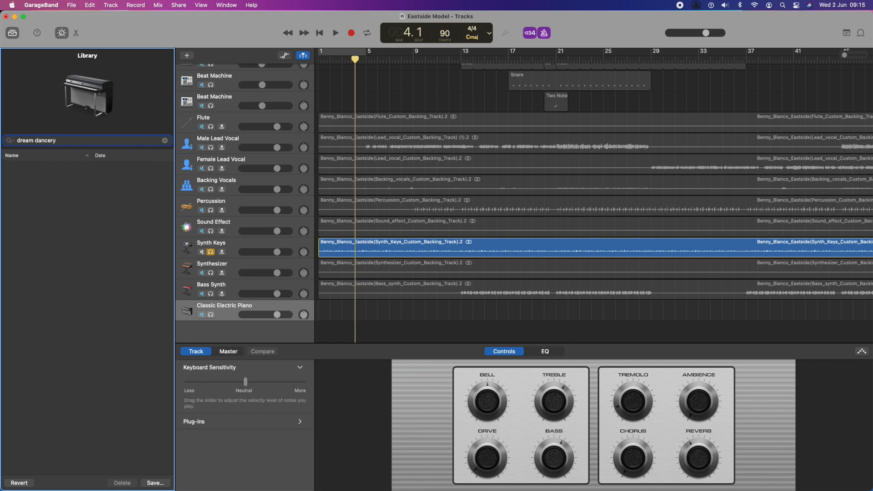
key(BackSpace)
click(30, 167)
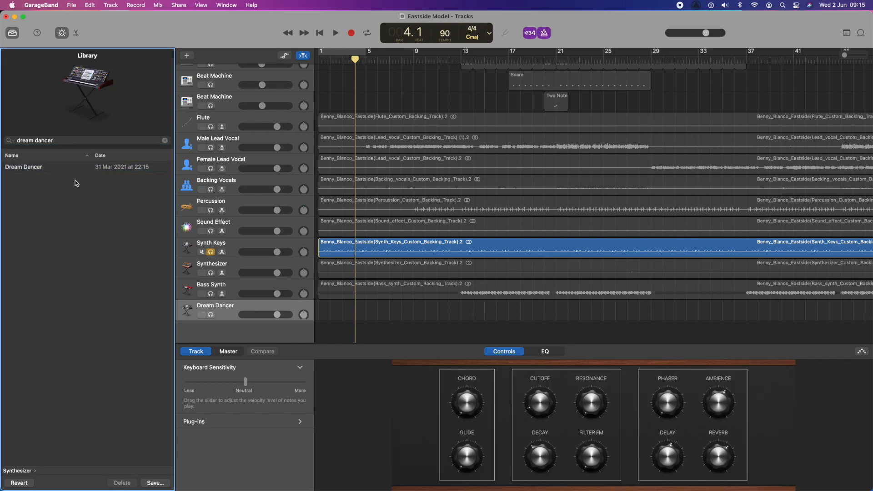
Duplicate the Dream Dancer track with its settings and move the Synth Keys track directly above the two Dream Dancer tracks
right_click(222, 315)
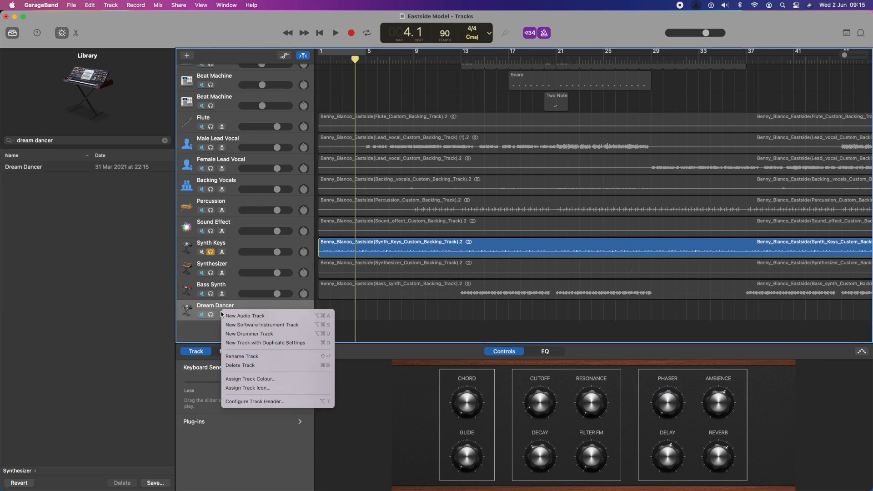
click(254, 344)
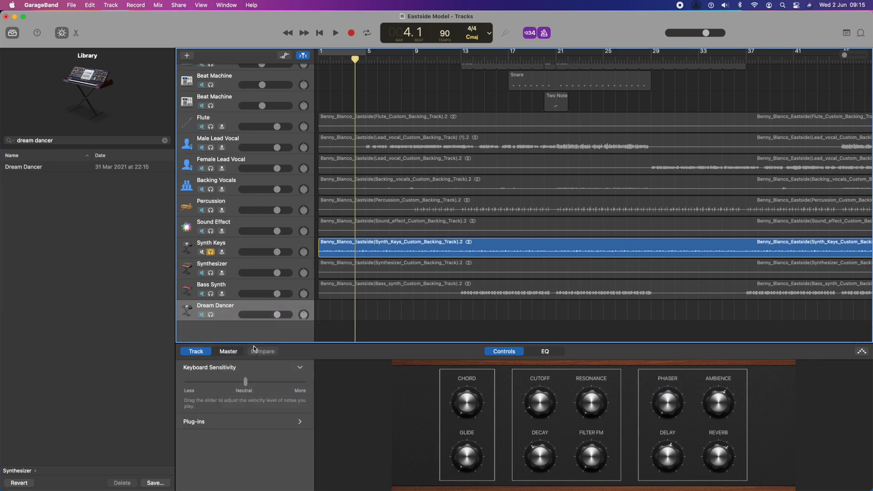
scroll(227, 300, down, 2)
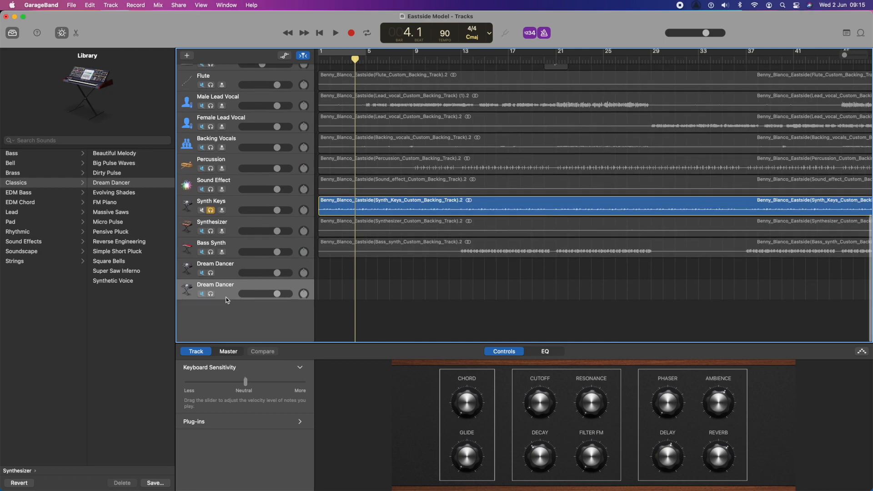
click(229, 208)
drag(230, 208, 220, 256)
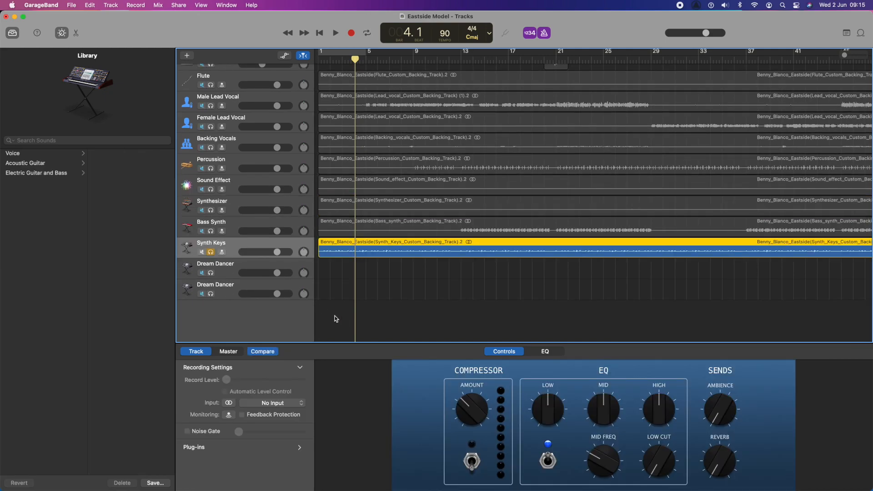
Solo both Dream Dancer tracks and record a two-bar melody from bar 1 on the first one
click(211, 273)
key(Return)
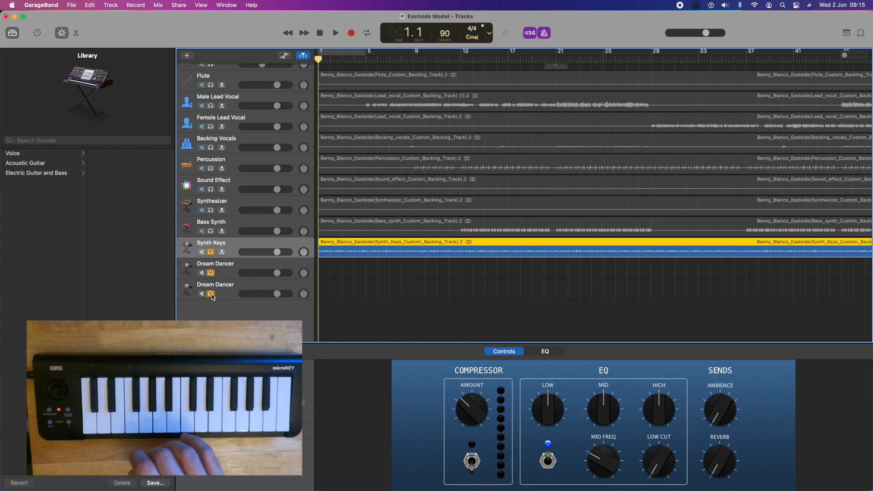
click(225, 264)
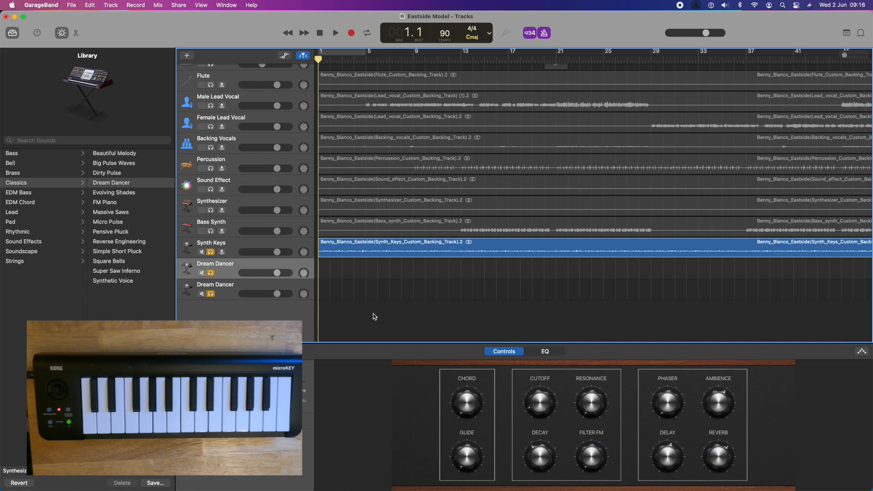
key(r)
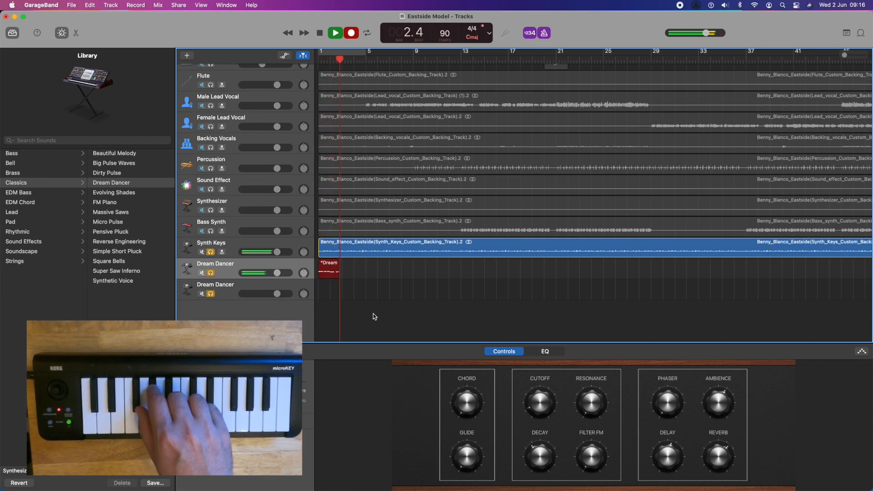
key(space)
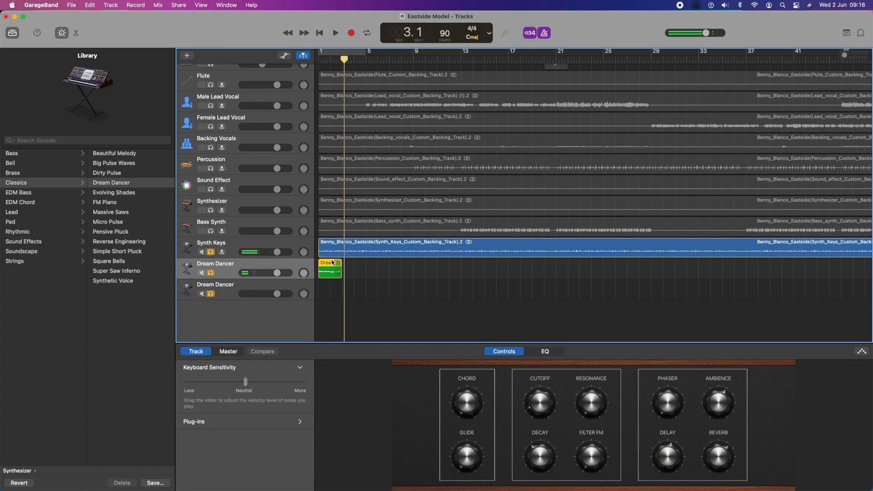
Quantise all notes of the recorded Dream Dancer region to 1/16 Note and loop the region to about bar 12
double_click(332, 263)
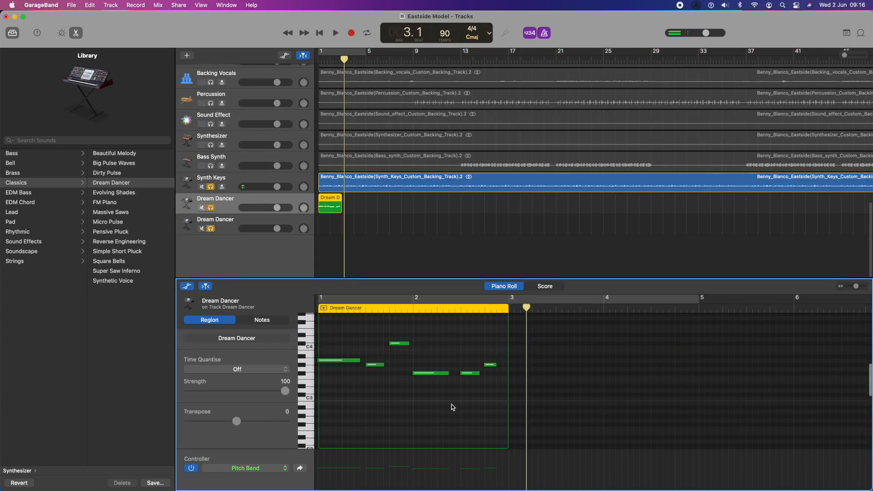
key(super+a)
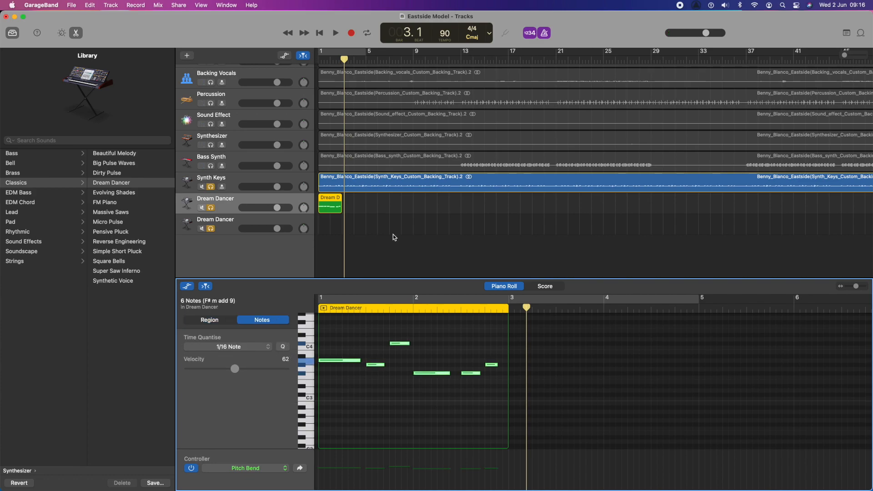
drag(341, 201, 450, 201)
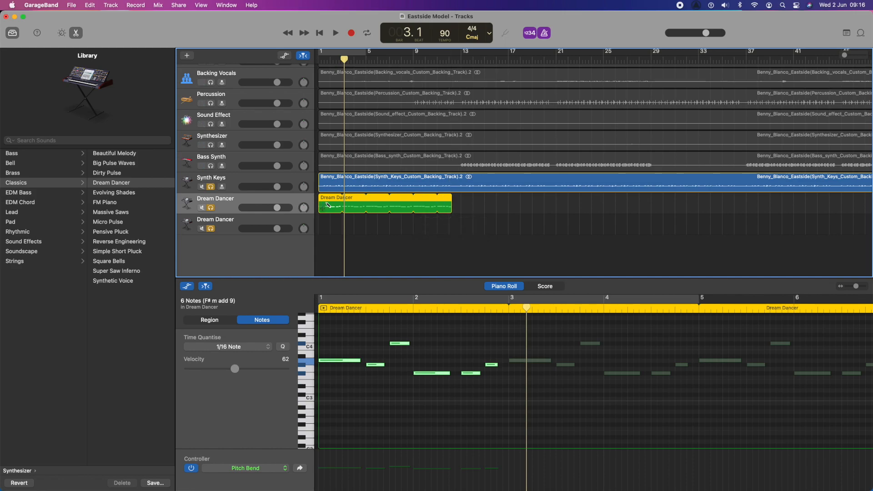
Paste a copy of the looped Dream Dancer region at bar 13 and shorten its loop to end partway through bar 20
click(461, 58)
key(cmd+v)
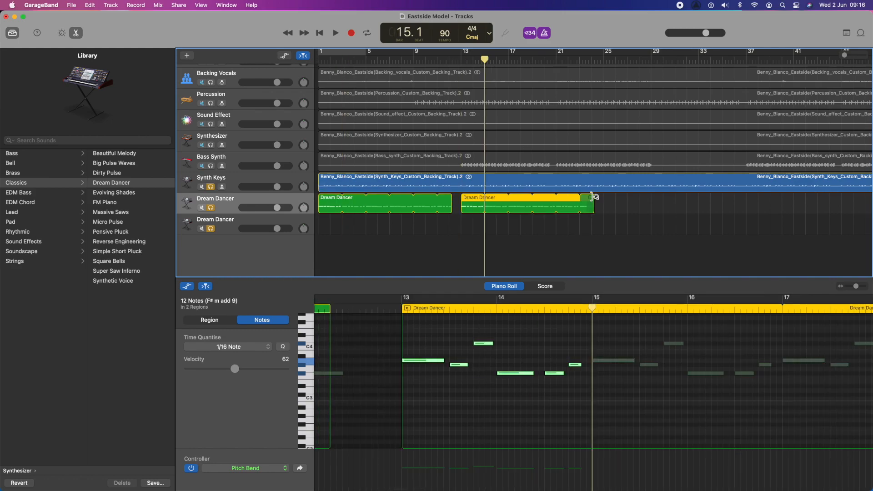
drag(593, 197, 548, 198)
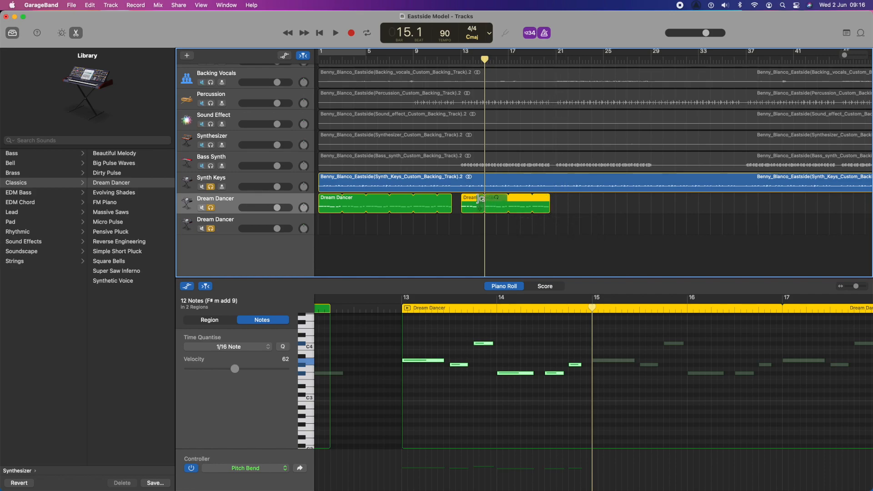
Paste another copy of the looped Dream Dancer region at bar 21 and extend its loop to bar 36
click(557, 59)
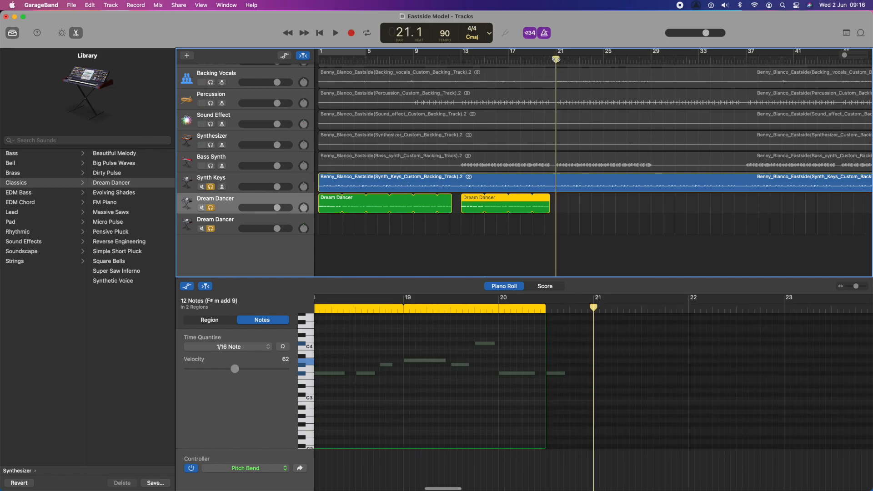
key(cmd+v)
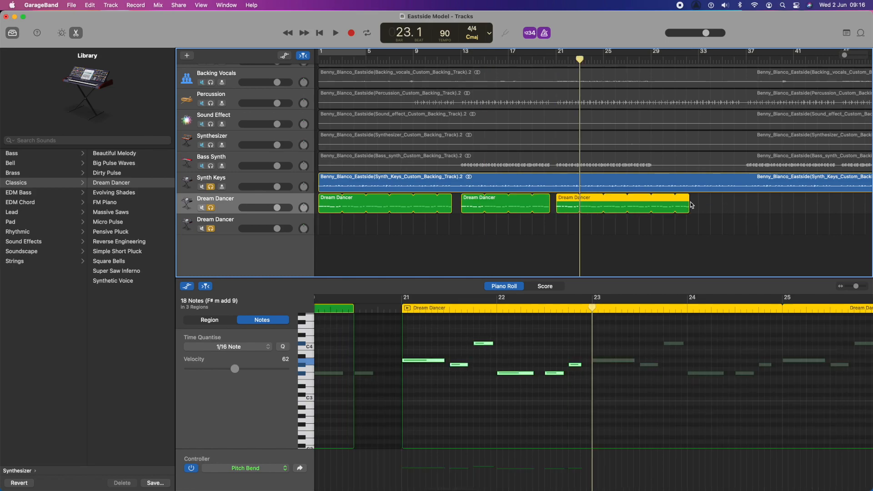
drag(688, 197, 733, 199)
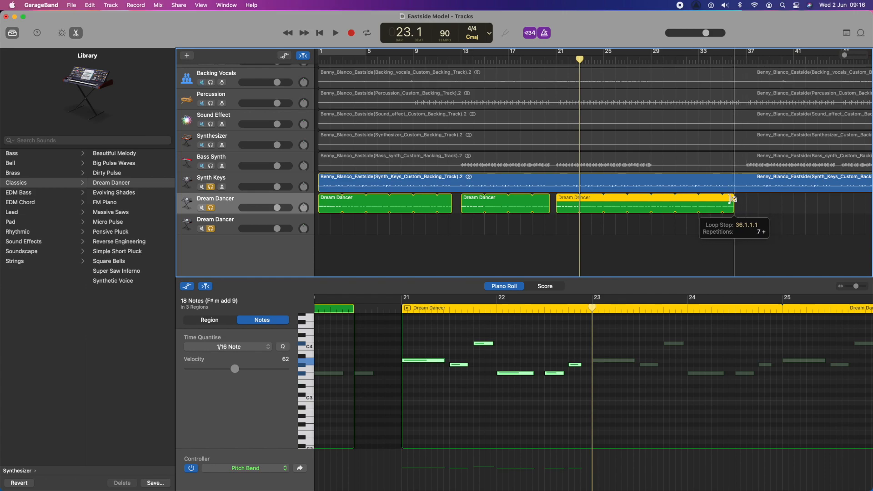
scroll(733, 198, up, 10)
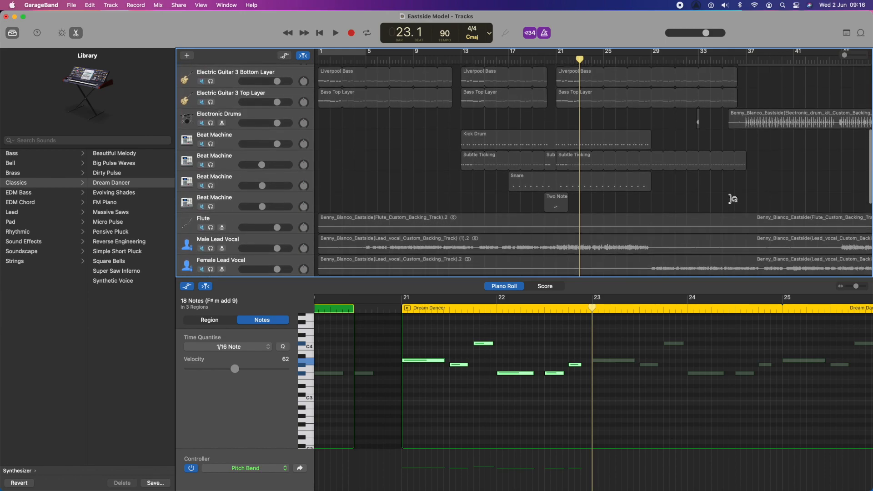
scroll(732, 199, down, 10)
scroll(733, 199, up, 1)
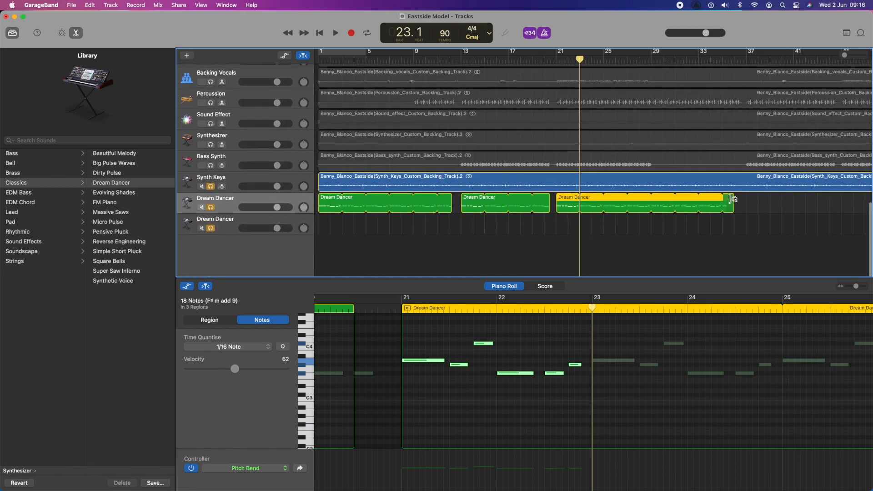
Play the song from bar 1 and around bars 12 and 20 to compare the Dream Dancer loops with the Synth Keys track
key(Return)
key(space)
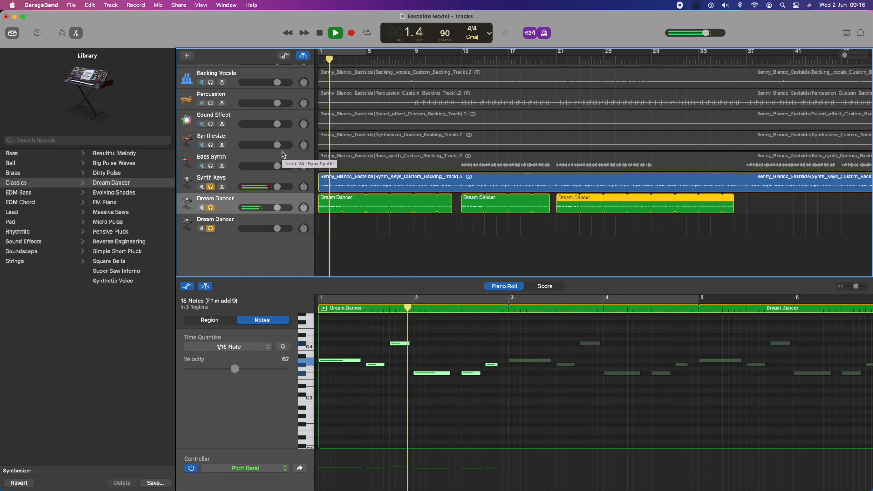
click(451, 61)
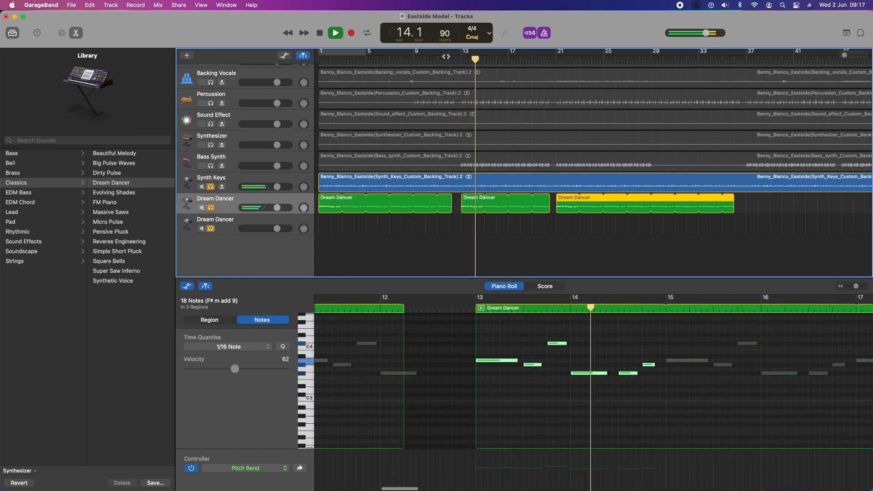
key(space)
click(544, 60)
key(space)
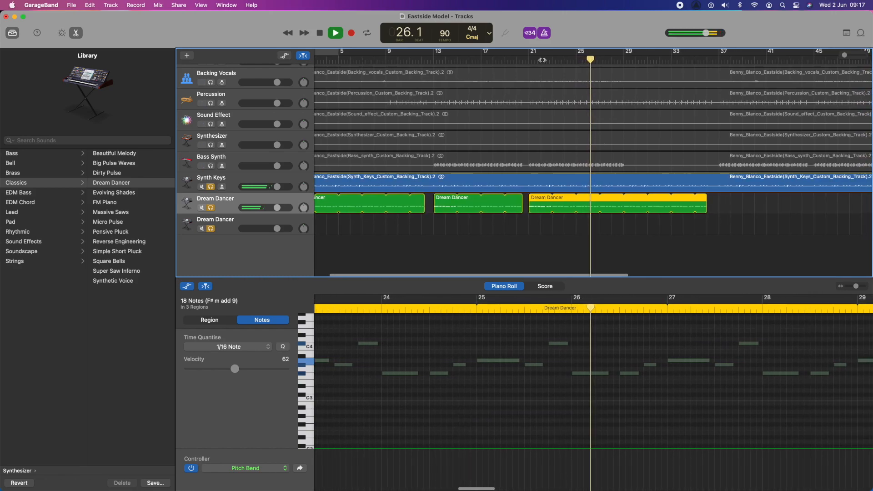
key(space)
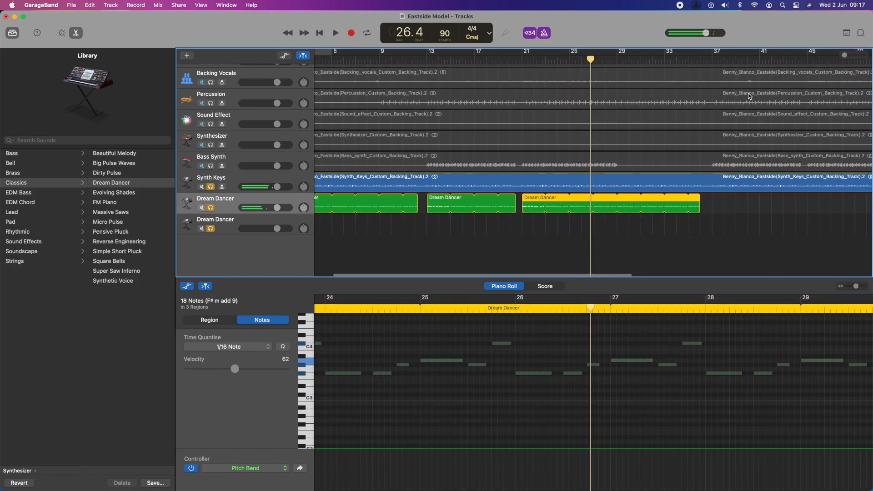
click(523, 61)
key(space)
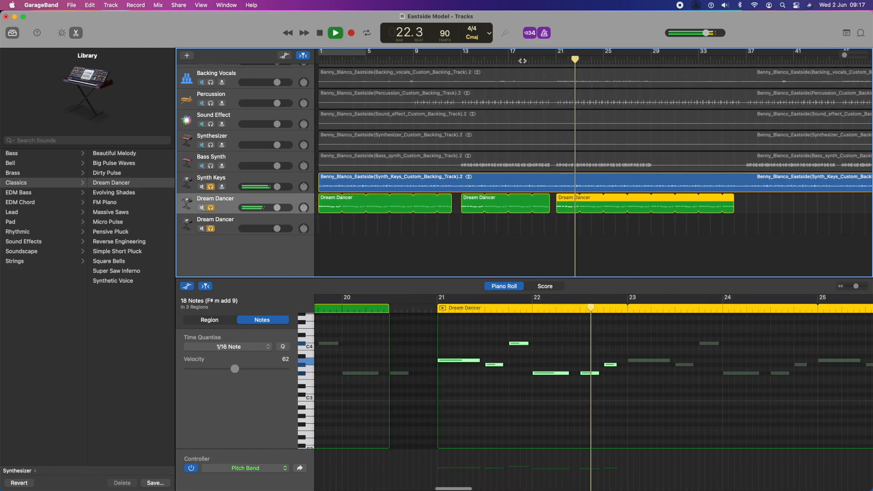
key(space)
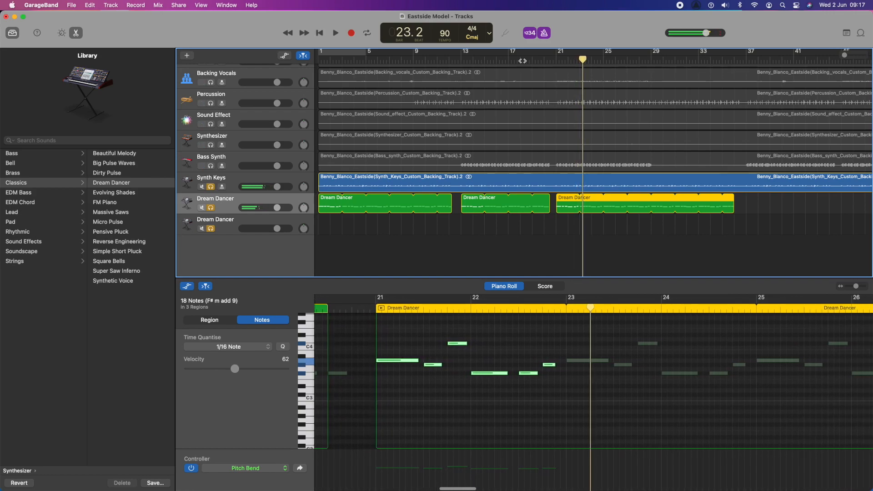
Extend the third Dream Dancer loop to the middle of bar 36, checking its ending by playing from bar 35
scroll(486, 179, left, 1)
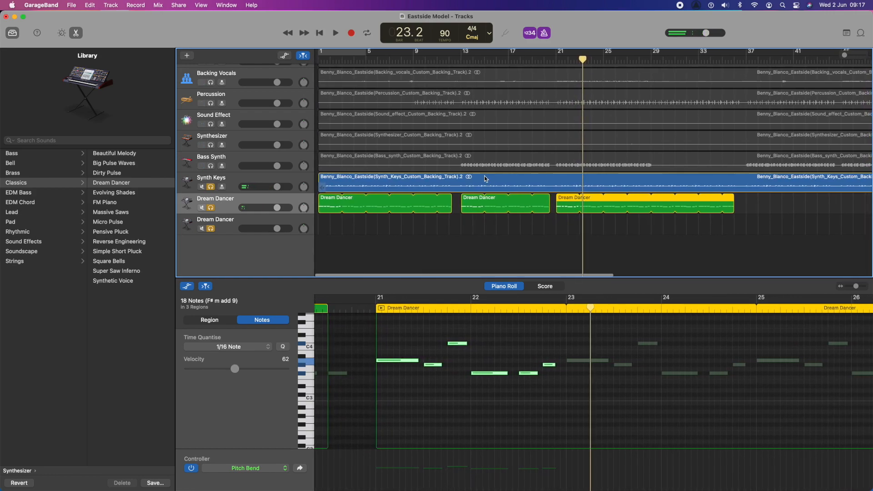
click(726, 58)
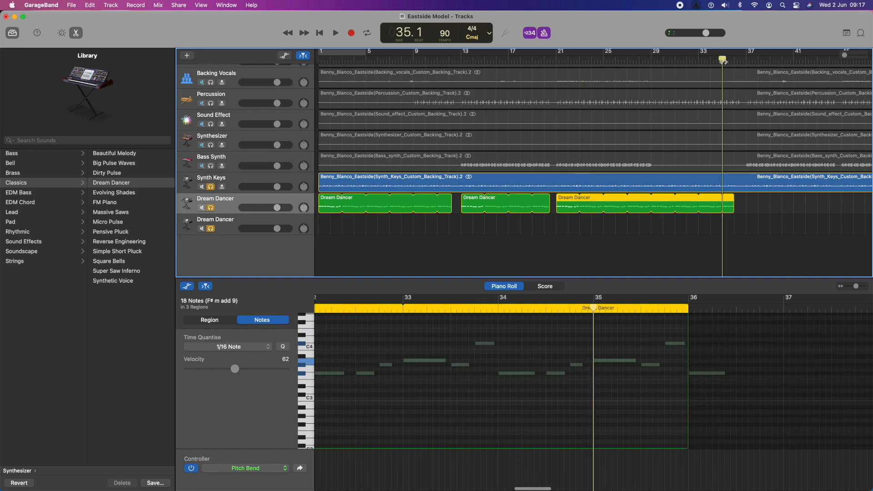
key(space)
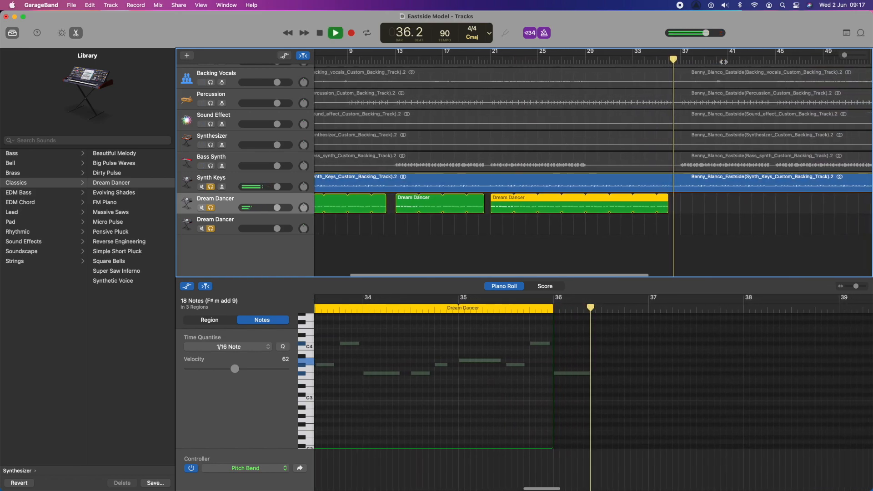
key(space)
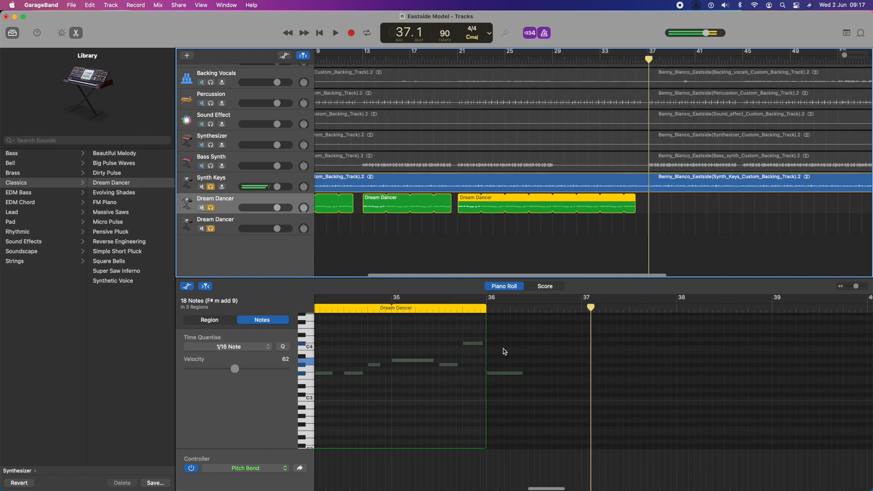
drag(632, 197, 637, 197)
click(627, 53)
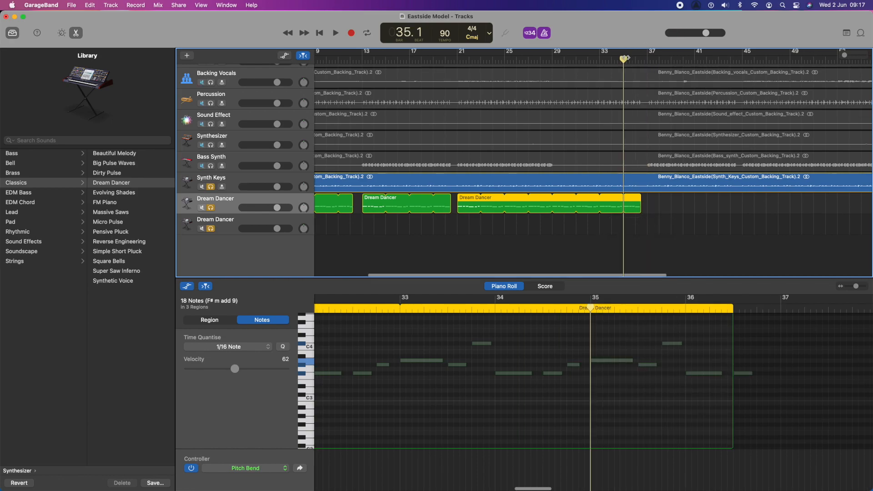
key(space)
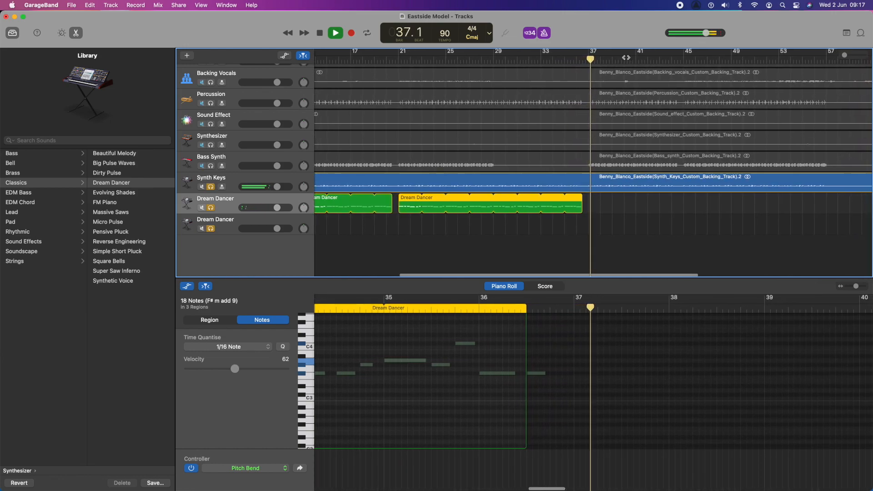
key(space)
scroll(491, 195, left, 8)
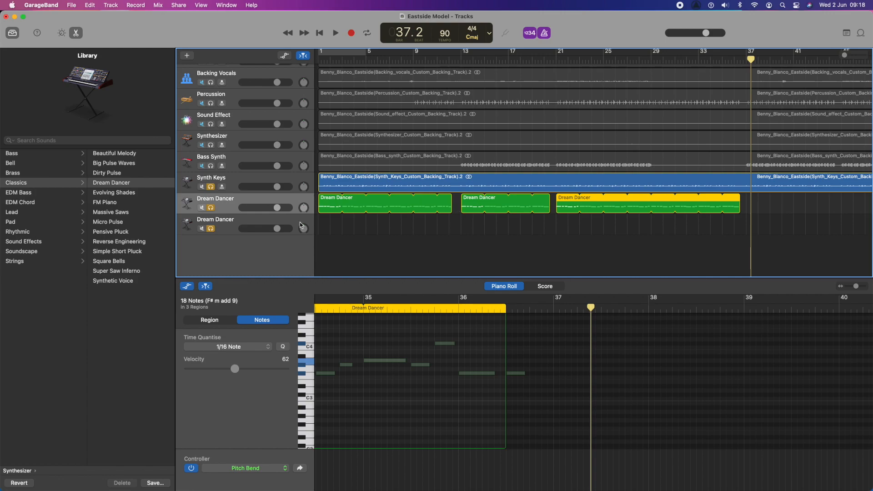
Select the second Dream Dancer track and listen to short passages from bars 1, 13 and 21 to find the remaining Synth Keys notes
click(230, 225)
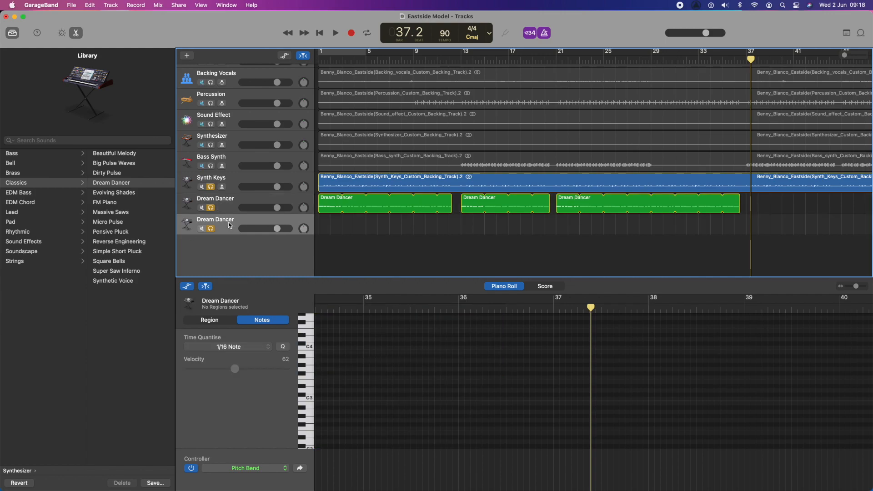
key(Return)
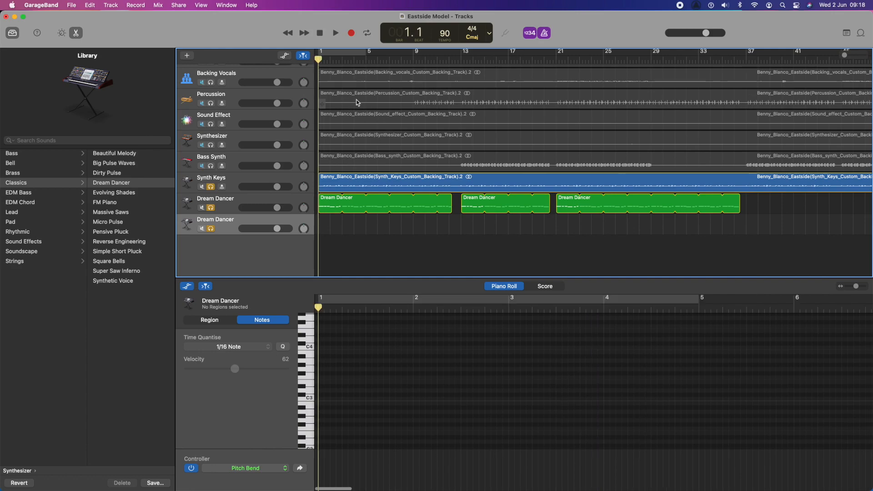
key(space)
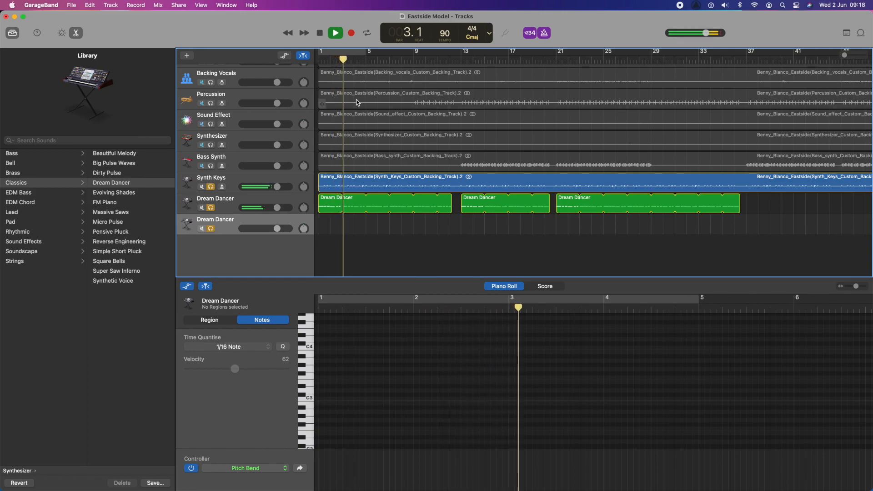
key(space)
click(459, 60)
key(space)
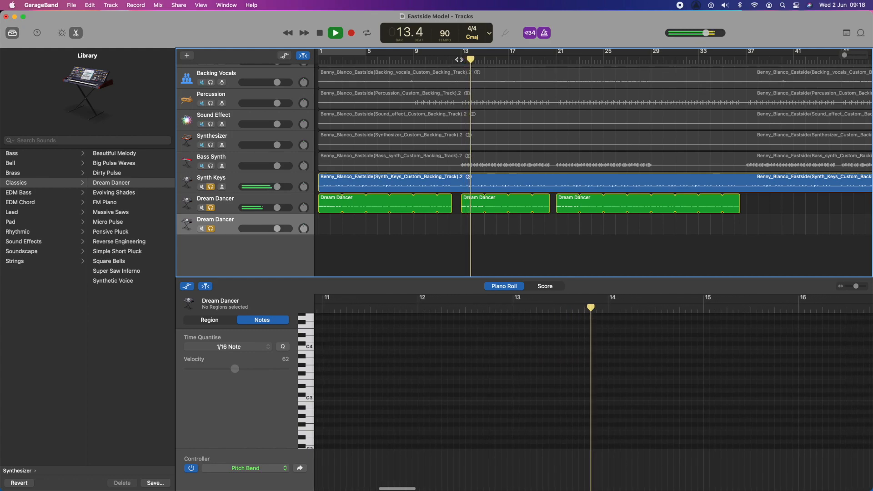
key(space)
click(556, 59)
key(space)
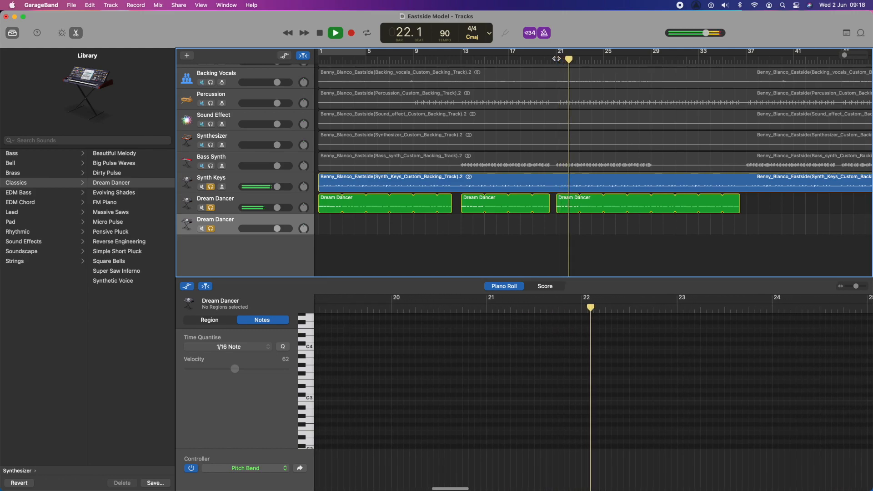
key(space)
Rehearse over playback from bar 1, then record a two-note part across bars 1 and 2 on the second Dream Dancer track
key(Return)
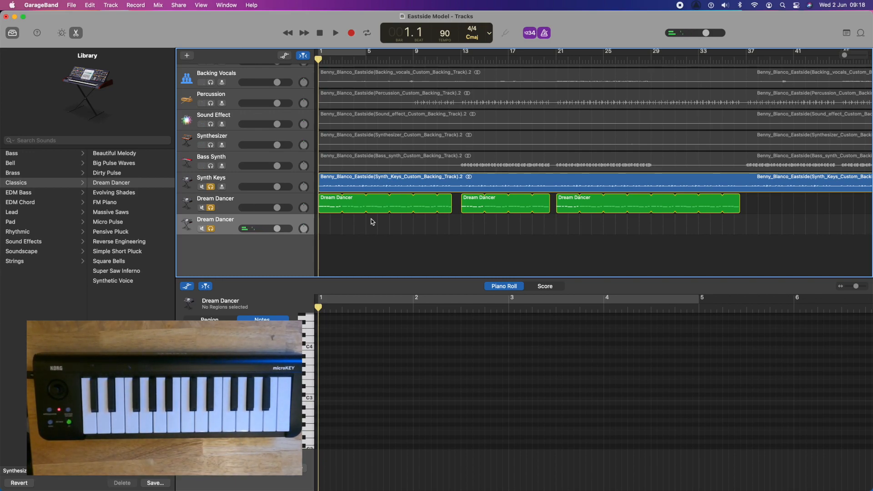
key(space)
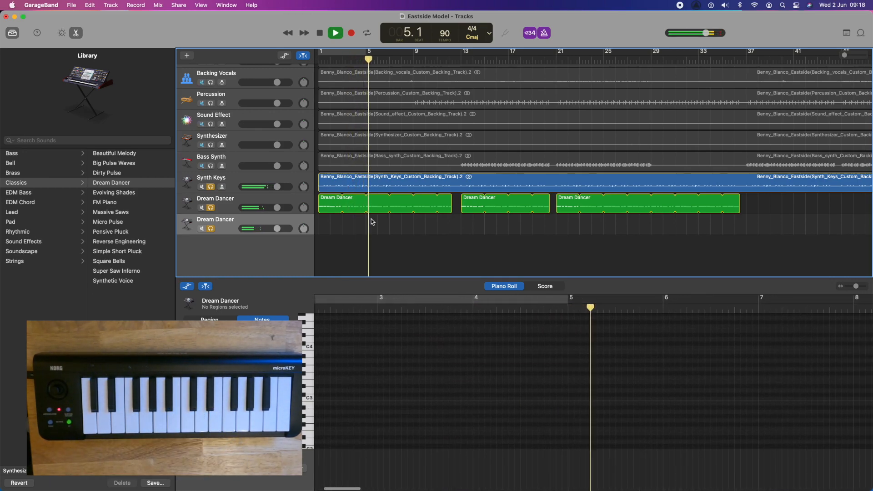
key(space)
key(Return)
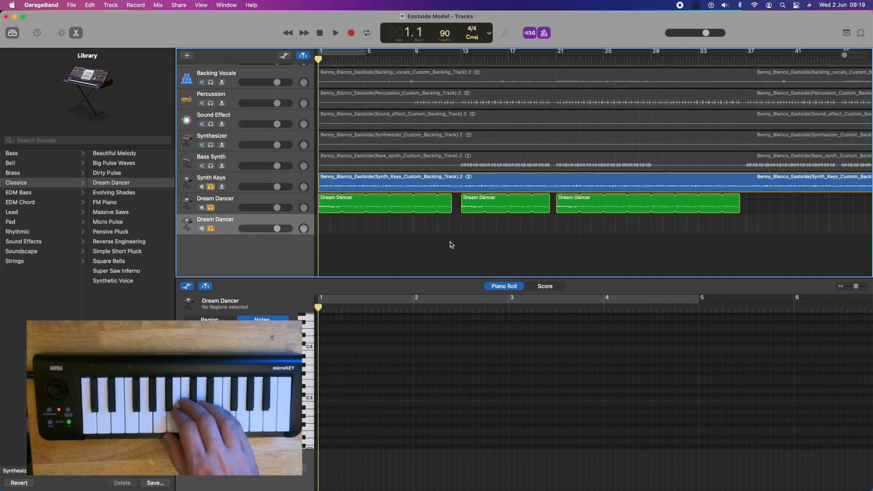
key(r)
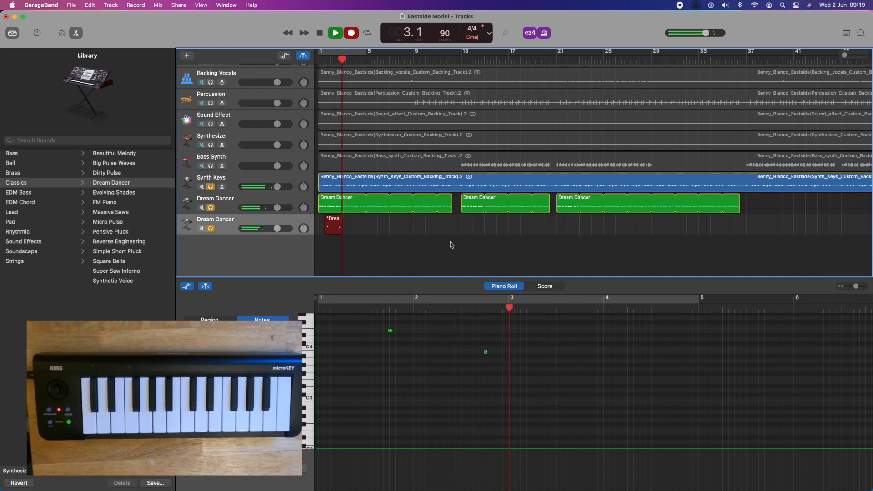
key(space)
Quantise both notes of the new Dream Dancer region to 1/16 Note and loop the region to about bar 12
scroll(394, 372, up, 2)
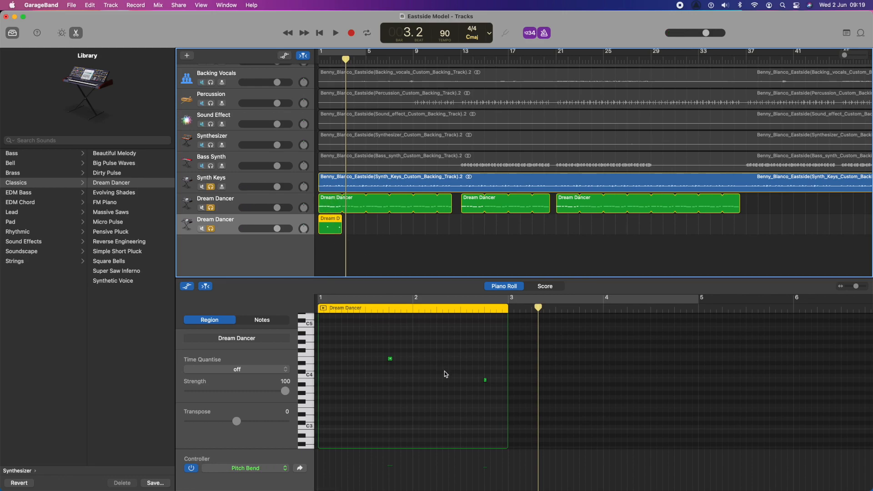
click(456, 399)
key(super+a)
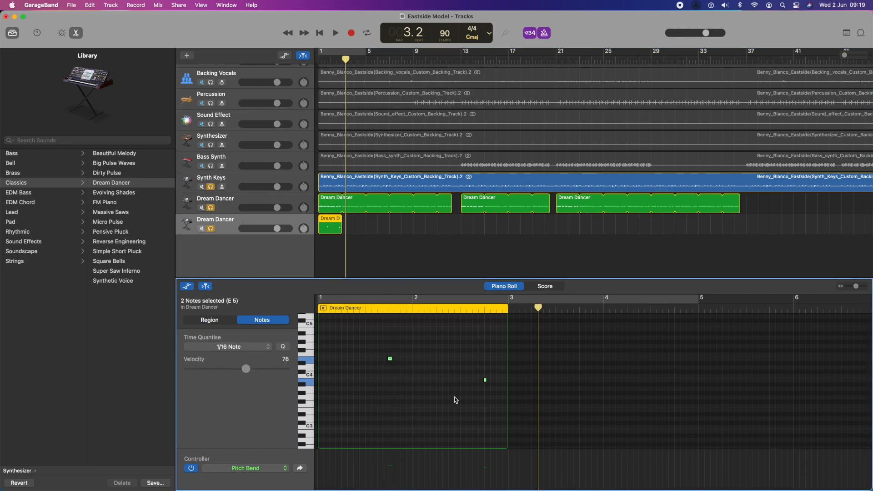
click(285, 349)
drag(342, 220, 450, 223)
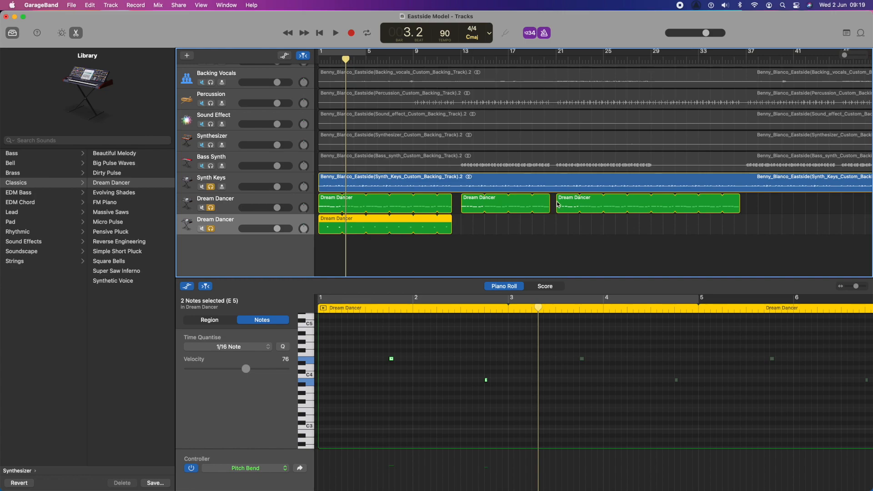
Paste copies of the looped two-note region at bars 13 and 21, ending their loops midway through bars 20 and 36 respectively
click(461, 57)
key(super+v)
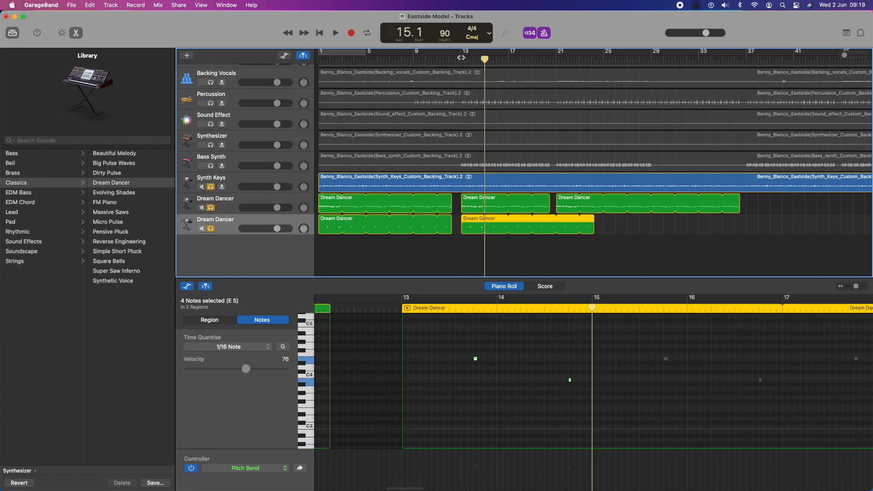
drag(592, 221, 550, 221)
click(559, 66)
key(super+v)
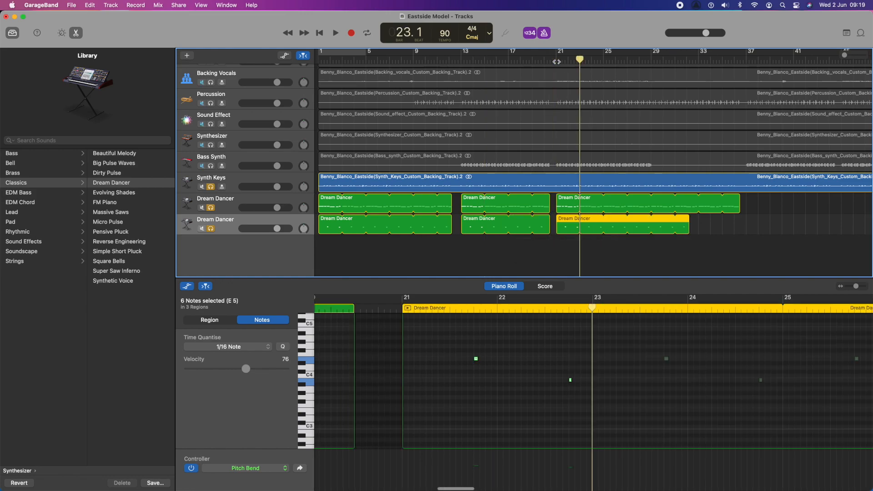
drag(688, 221, 738, 221)
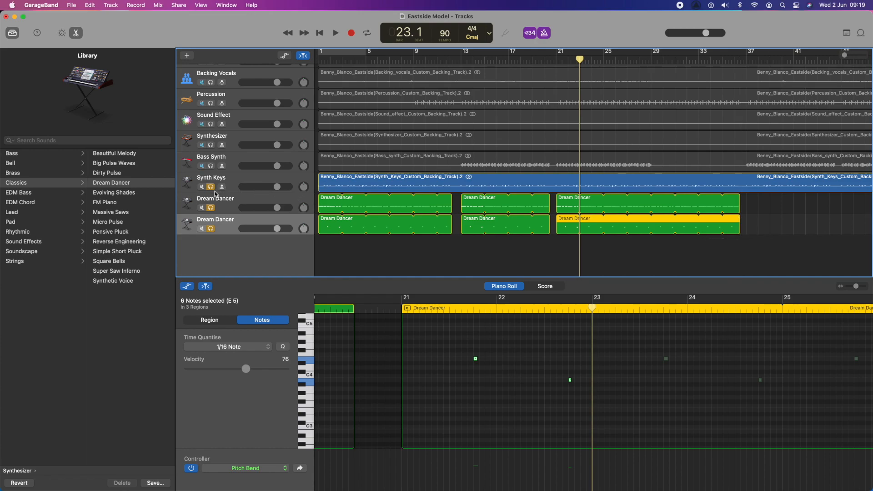
Unsolo both Dream Dancer tracks and play the original Synth Keys track alone from bar 1
click(211, 207)
click(211, 229)
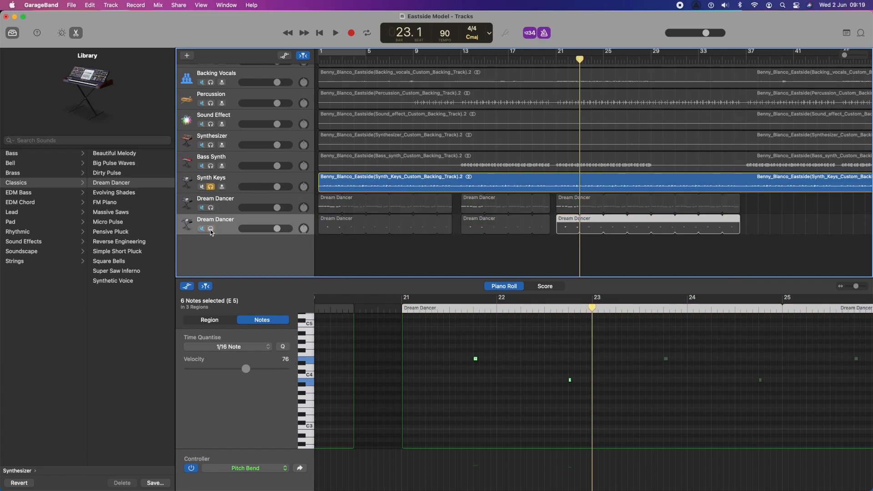
key(Return)
key(space)
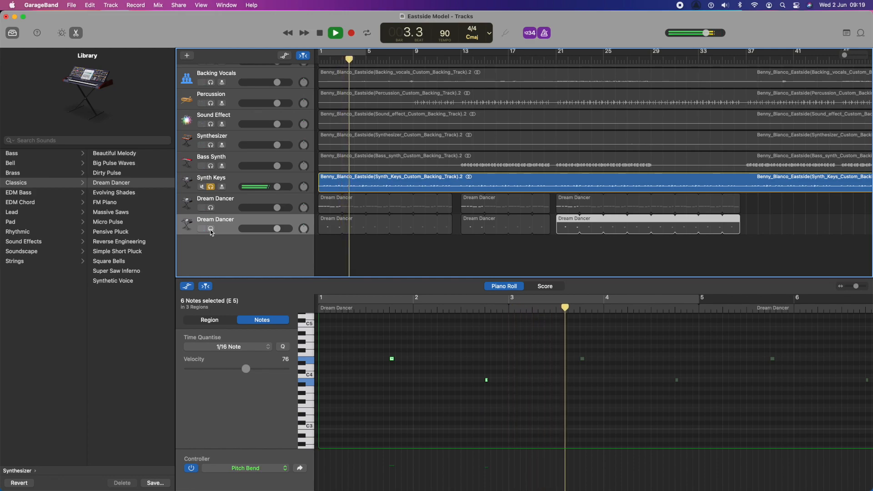
key(space)
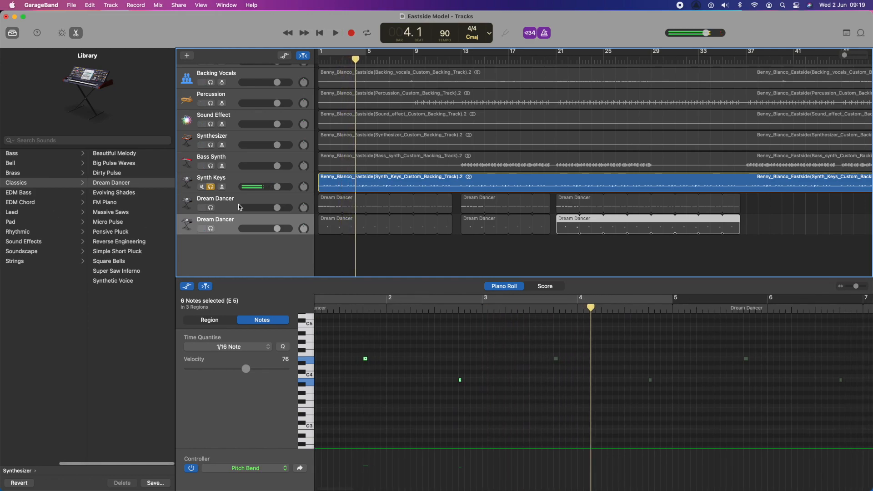
Unsolo Synth Keys, solo both Dream Dancer tracks and play the recreated part from bar 1
click(214, 189)
click(212, 209)
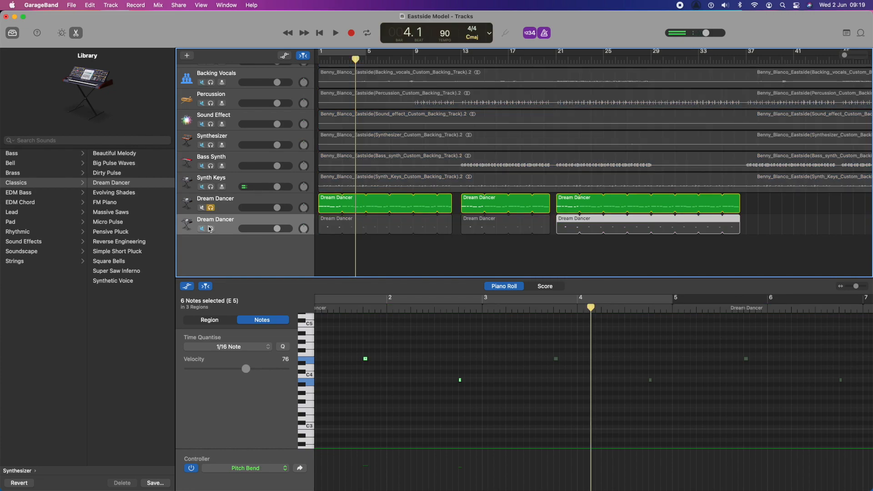
click(210, 231)
key(Return)
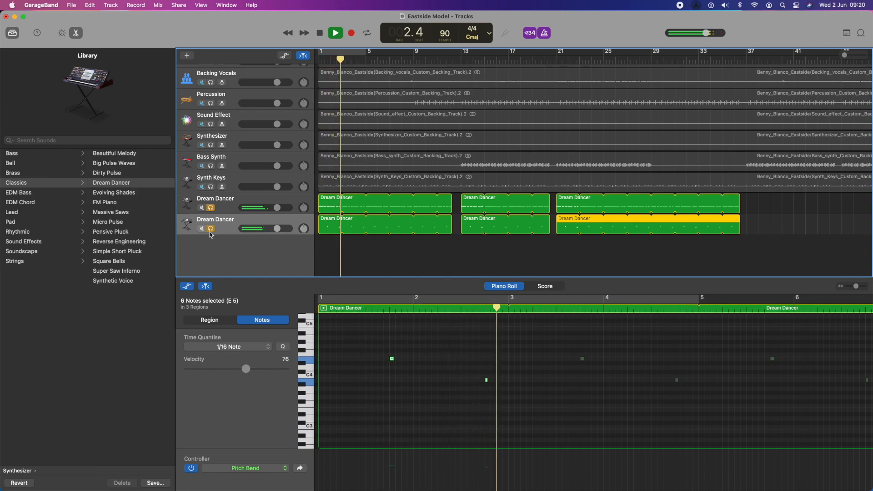
key(space)
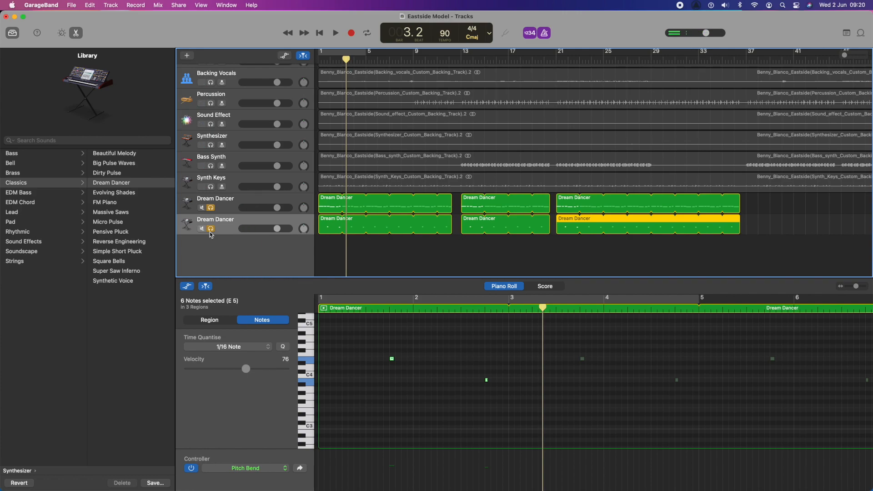
Solo the original Synth Keys track together with both Dream Dancer tracks and play from bar 21 to find the missing harmony
click(211, 187)
click(556, 58)
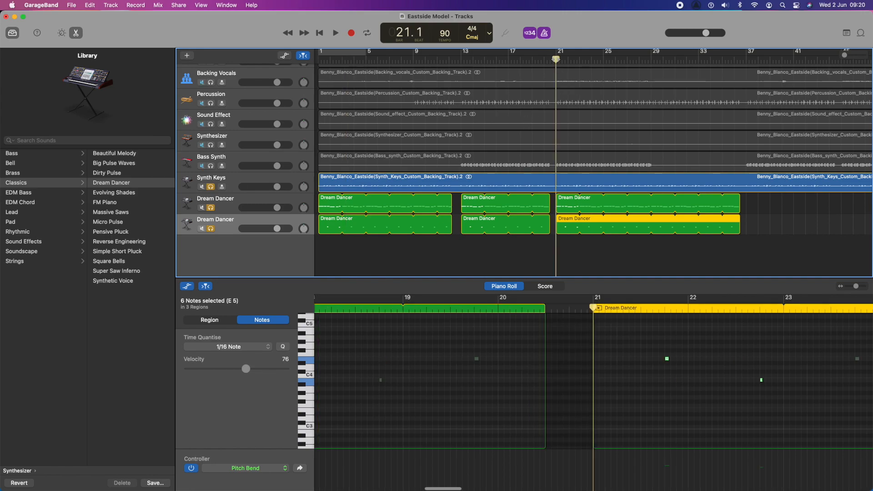
key(space)
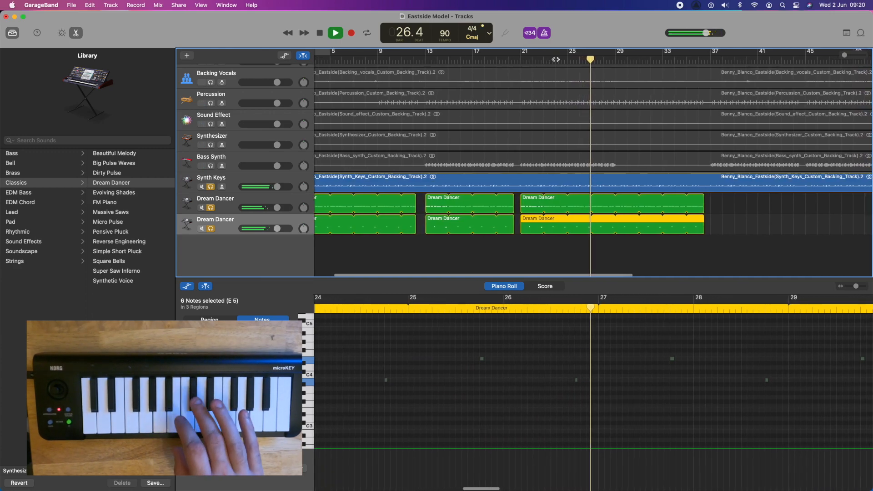
key(space)
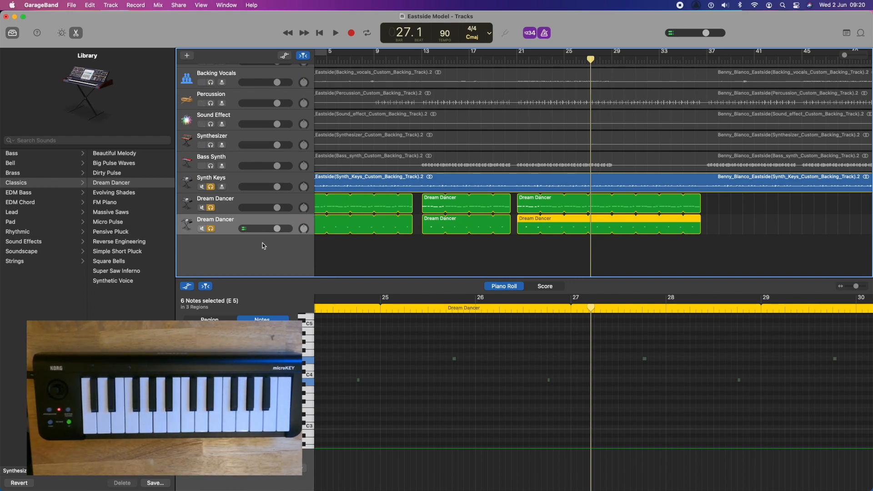
Rename the upper Dream Dancer track "Dream Dancer Main Part" and the lower one "Dream Dancer Descant Notes"
scroll(343, 265, left, 3)
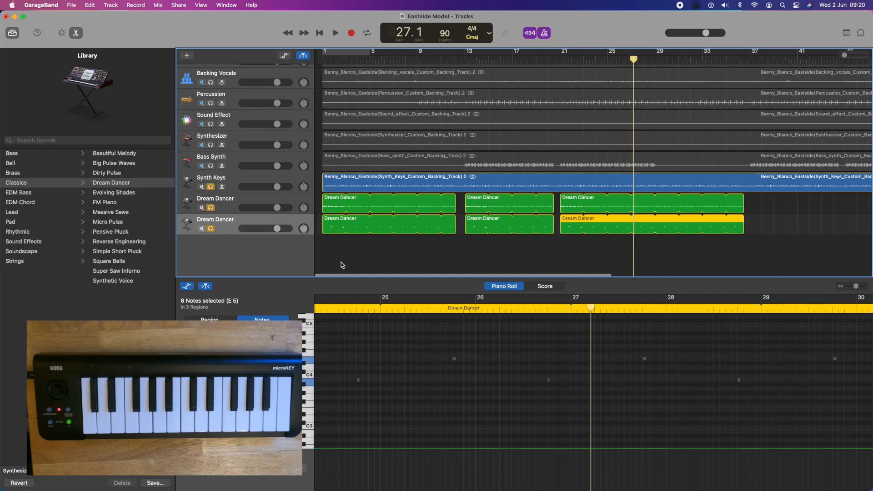
double_click(225, 199)
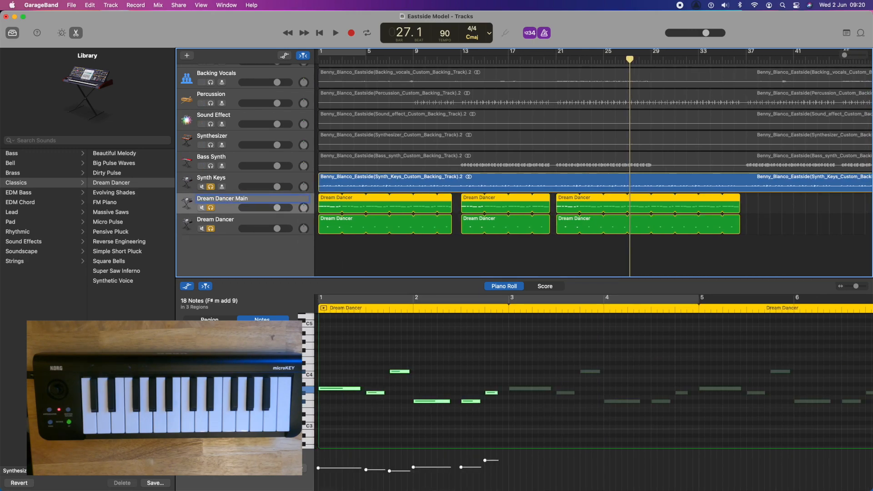
double_click(233, 222)
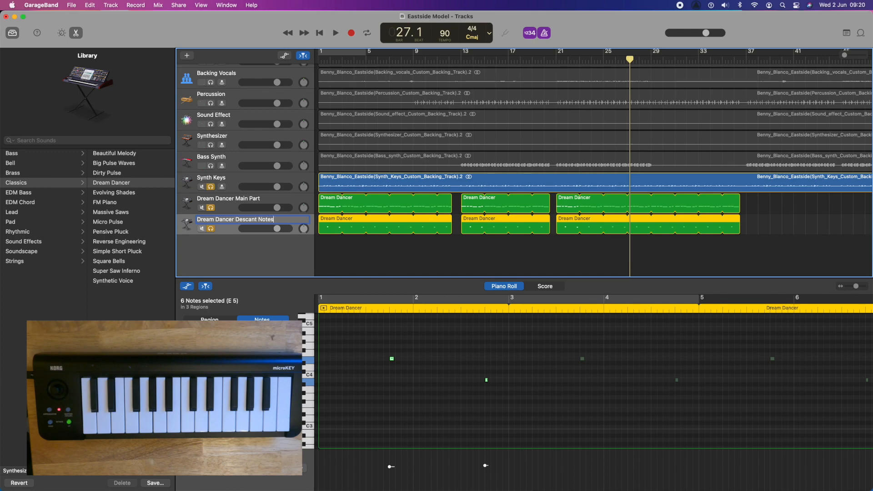
Duplicate the Dream Dancer Descant Notes track and name the copy "Dream Dancer Harmony Part"
right_click(227, 224)
click(262, 254)
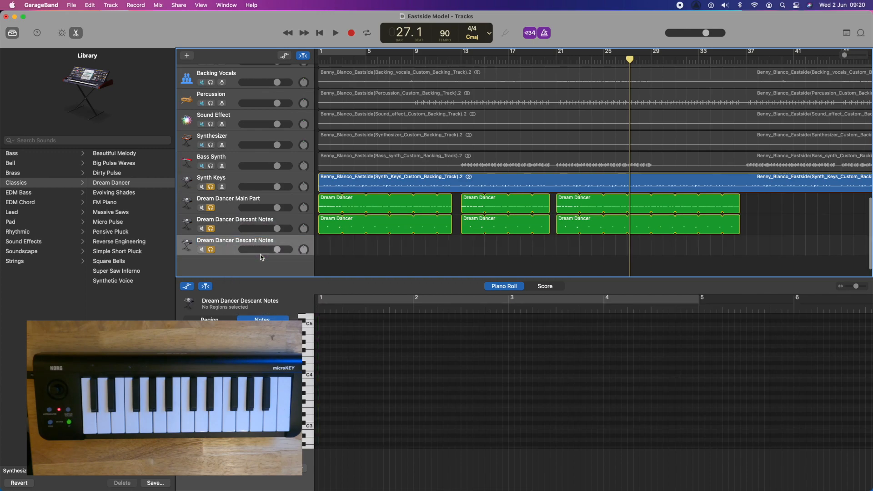
double_click(245, 241)
click(277, 243)
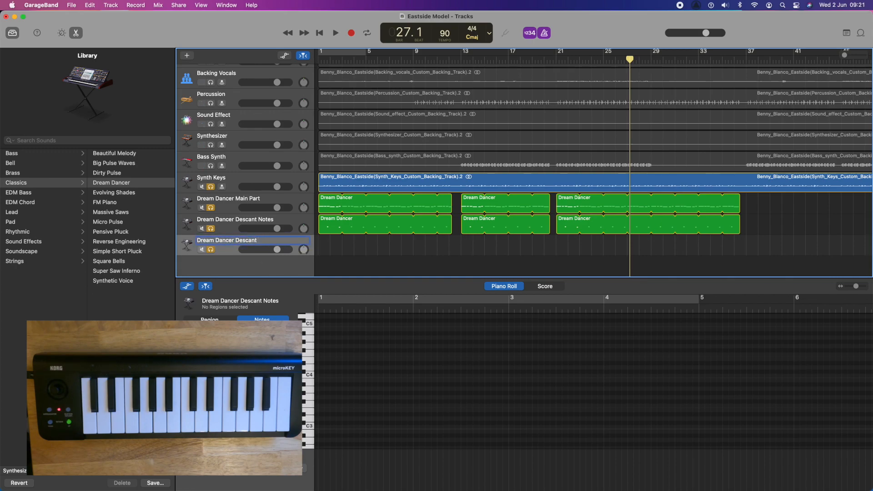
key(Return)
double_click(253, 242)
click(257, 241)
key(BackSpace)
key(BackSpace)
key(BackSpace)
key(BackSpace)
key(BackSpace)
key(BackSpace)
key(Return)
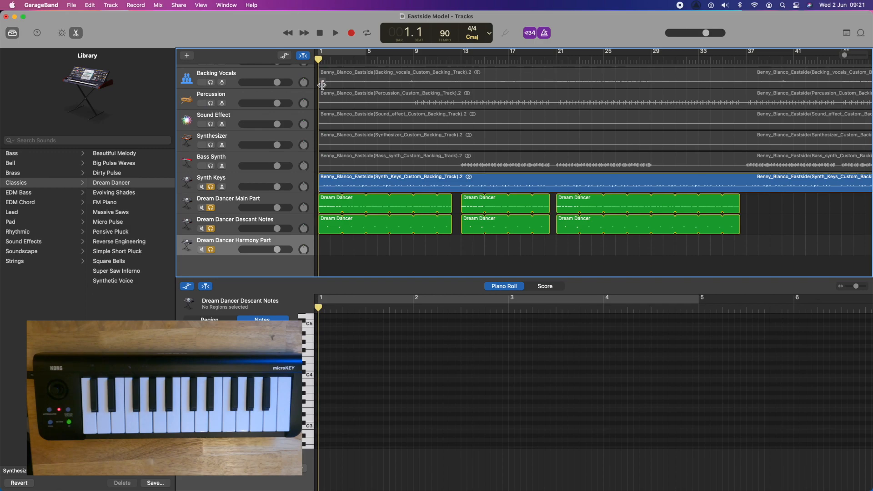
Record a two-bar, six-note harmony from the MIDI keyboard on the Dream Dancer Harmony Part track, starting at bar 21
key(r)
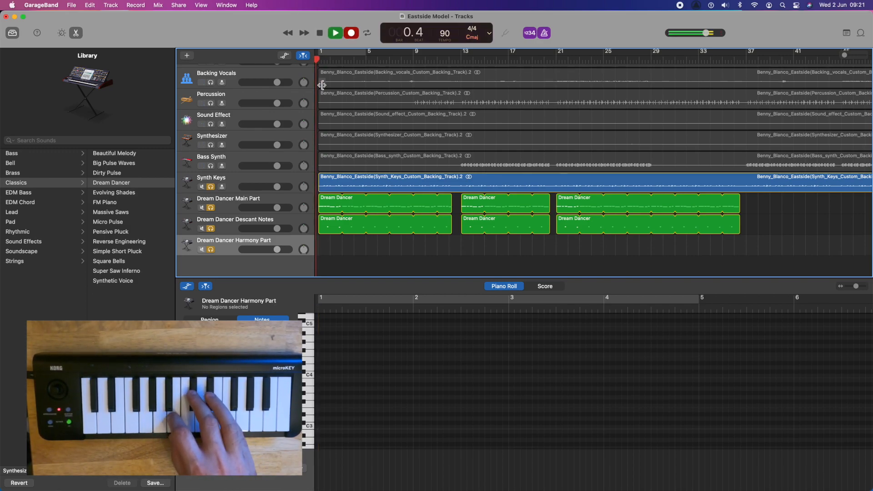
key(space)
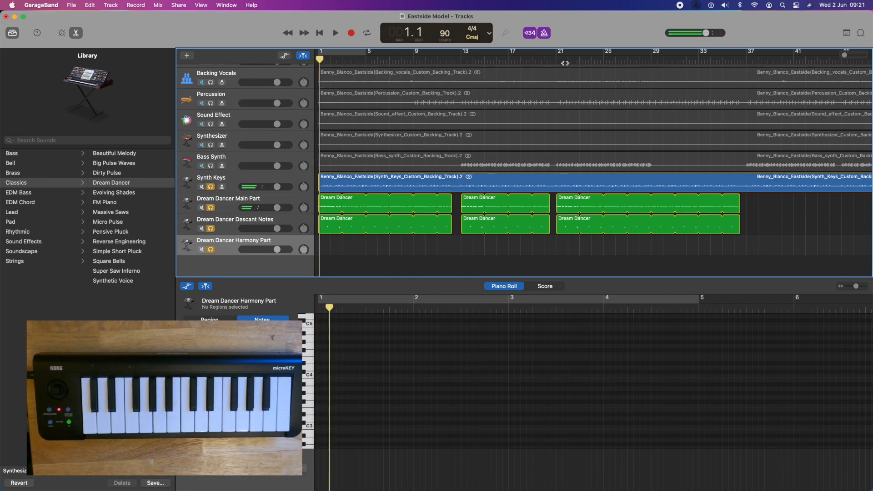
click(564, 62)
key(r)
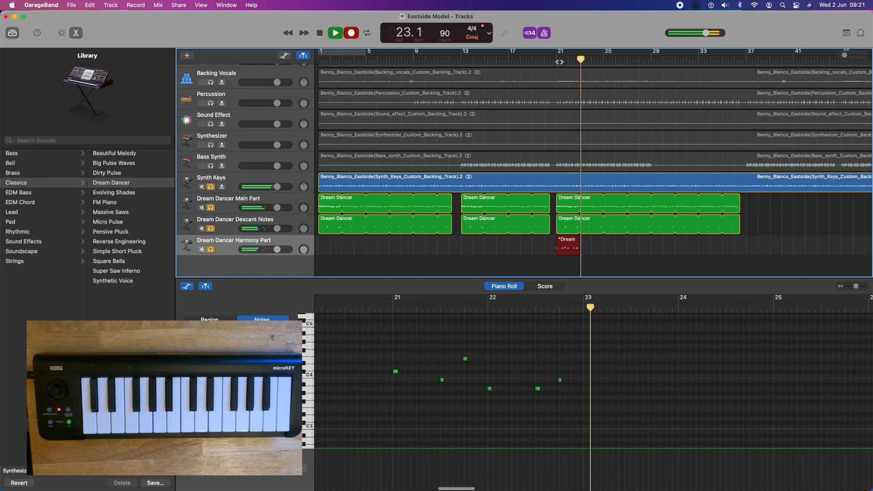
key(space)
Quantise all six harmony notes to 1/16 Note and loop the region to 36.3.1.1, level with the other Dream Dancer loops
click(495, 363)
key(super+a)
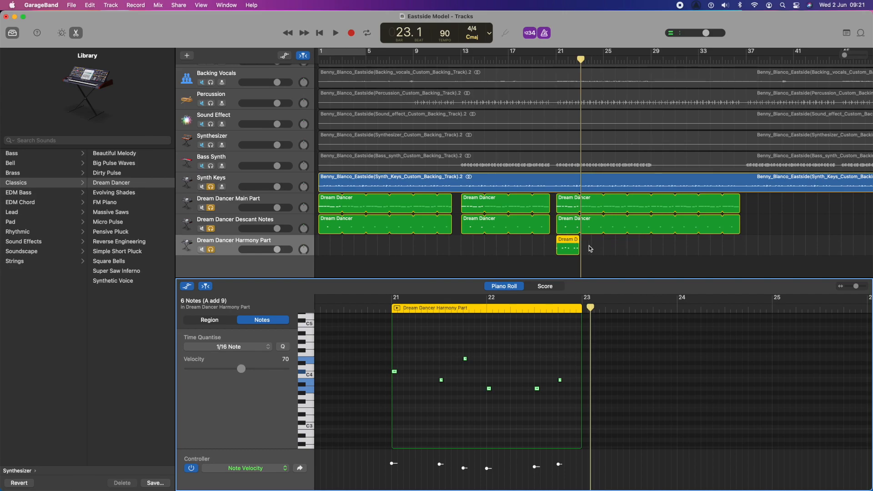
drag(579, 240, 737, 261)
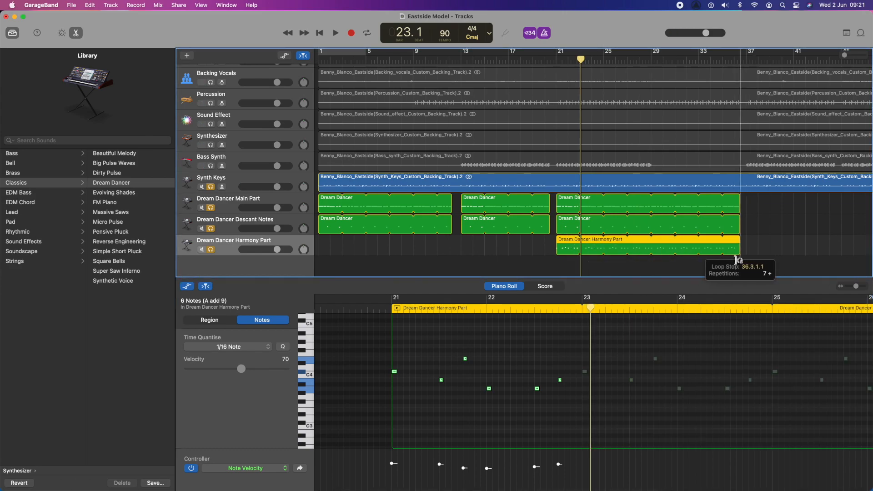
Unsolo Synth Keys and play the three Dream Dancer layers from bar 21
click(212, 187)
click(553, 57)
key(space)
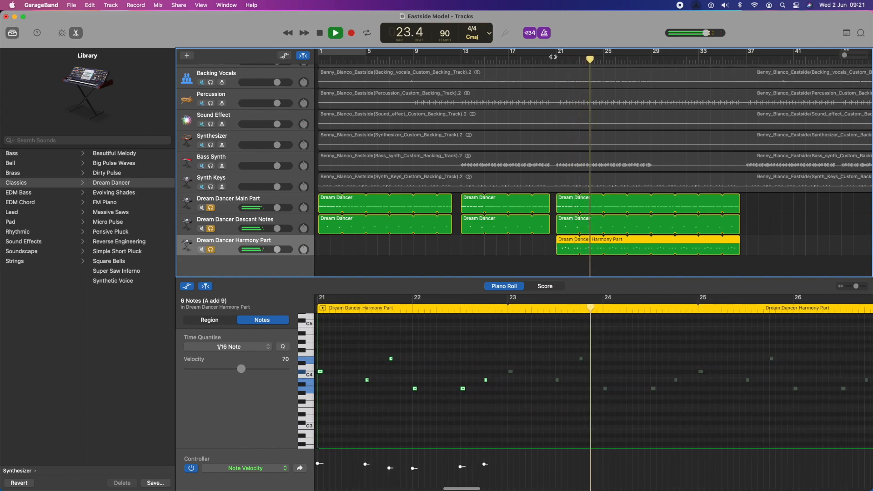
key(space)
Remove the original Synth Keys audio up to the end of the recreated part, midway through bar 36
scroll(500, 136, left, 2)
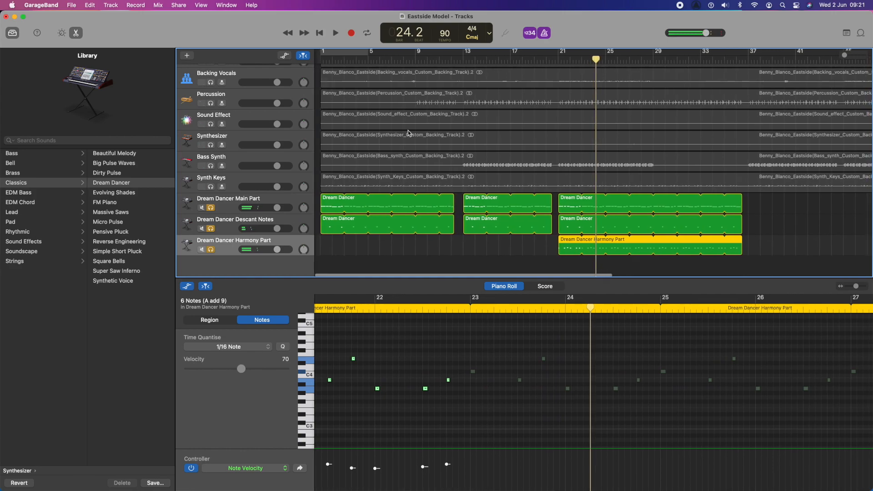
drag(321, 189, 745, 182)
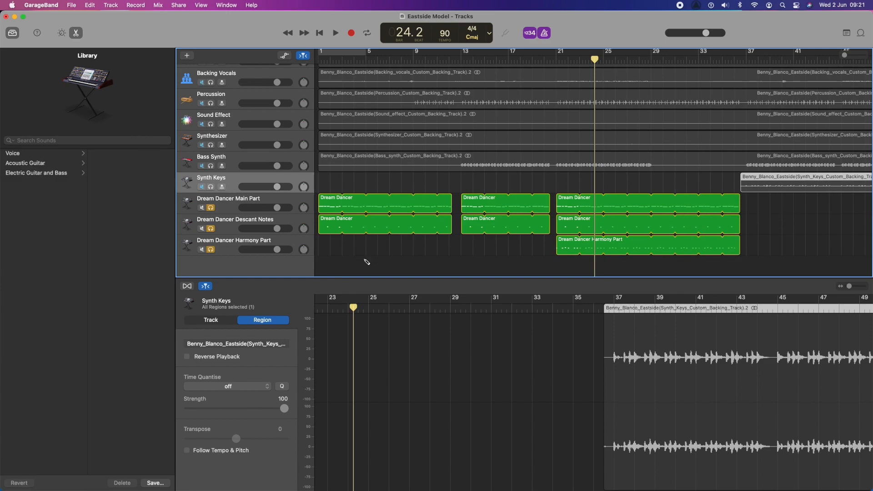
Minimise GarageBand, clear away the Background Tasks and Final Cut Pro windows, and switch to the Model Unit 7 Presentation in Google Slides
click(14, 18)
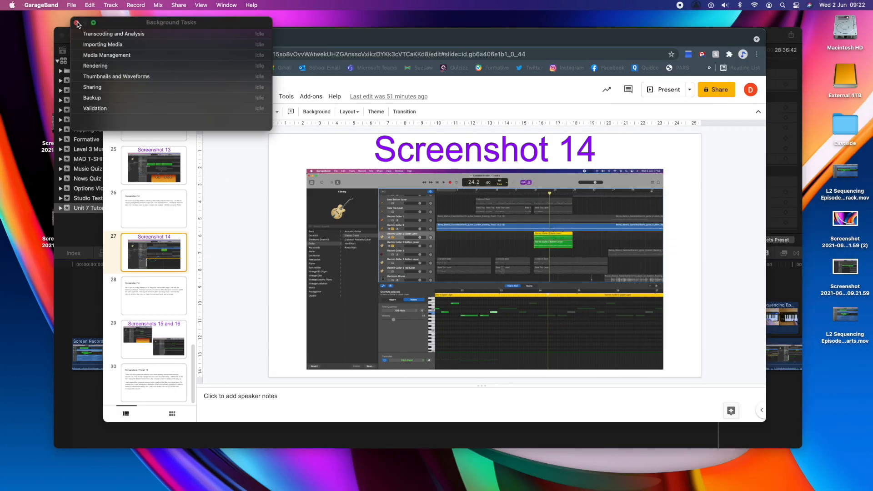
click(77, 22)
click(81, 29)
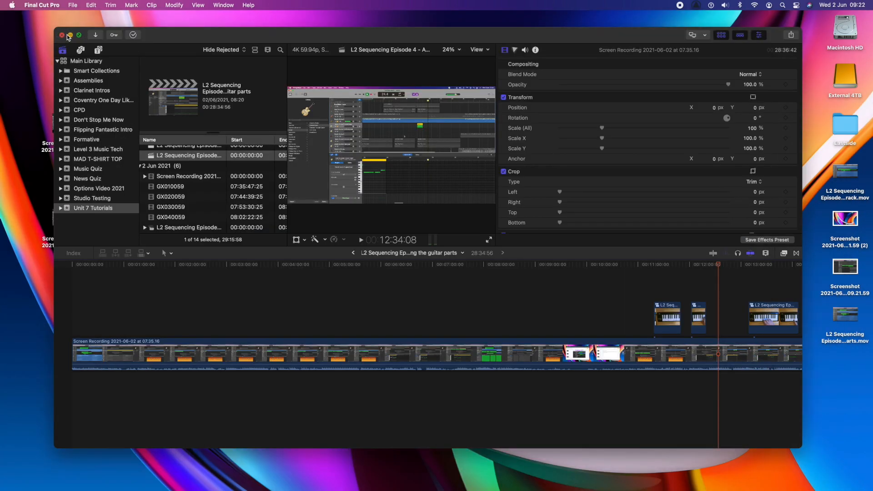
click(67, 34)
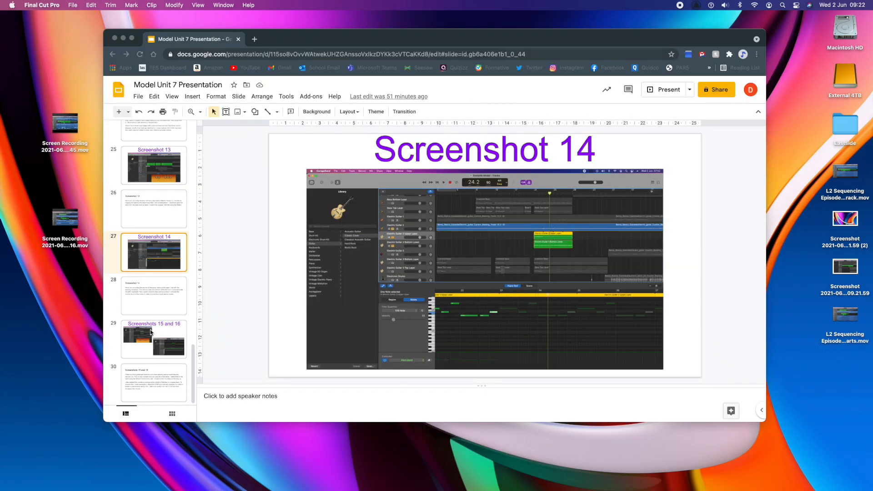
click(172, 349)
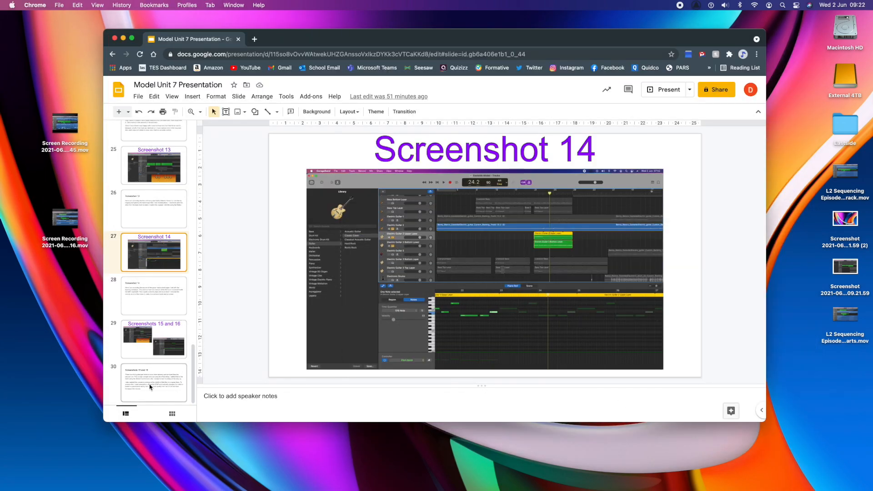
Duplicate the Screenshot 14 slide and its text slide, and move both copies to the end of the presentation
click(169, 293)
right_click(168, 294)
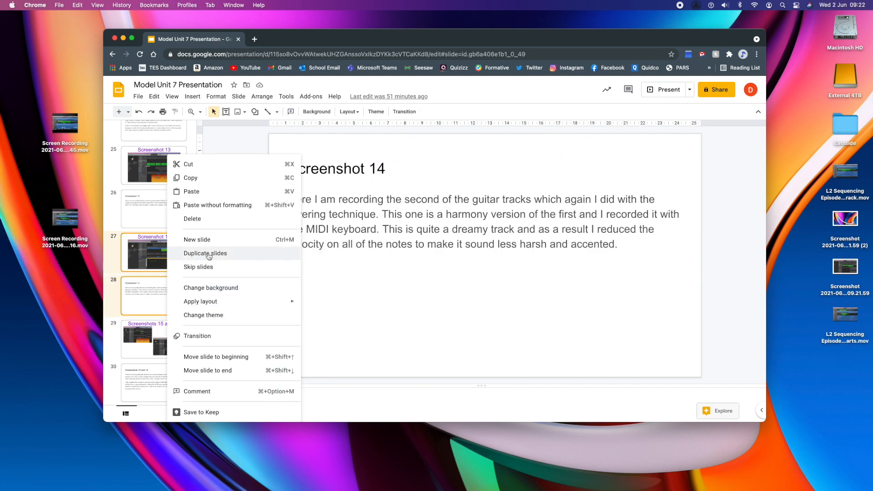
click(208, 254)
drag(159, 322, 145, 406)
Change the title of the copied picture slide to "Screenshot 17"
click(170, 328)
click(392, 152)
double_click(392, 152)
click(431, 178)
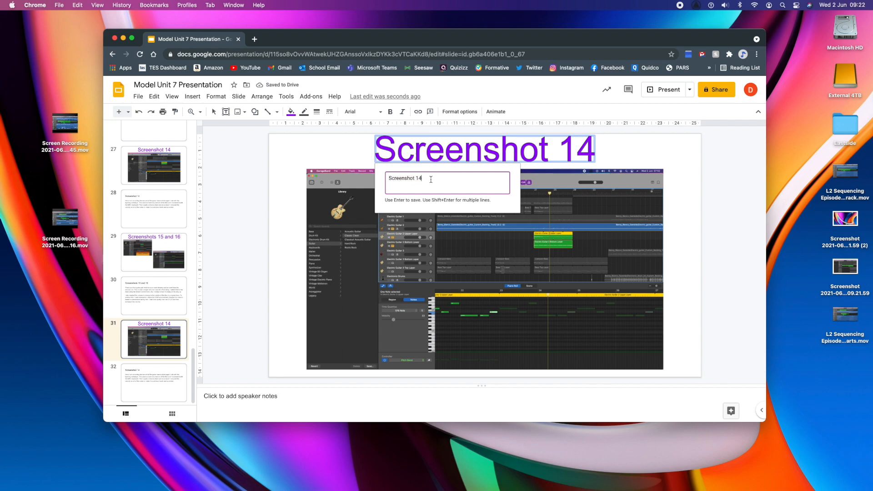
text(7)
key(Return)
Replace the old picture on the Screenshot 17 slide with the 09.21.59 desktop screenshot and centre it horizontally on the page
key(Tab)
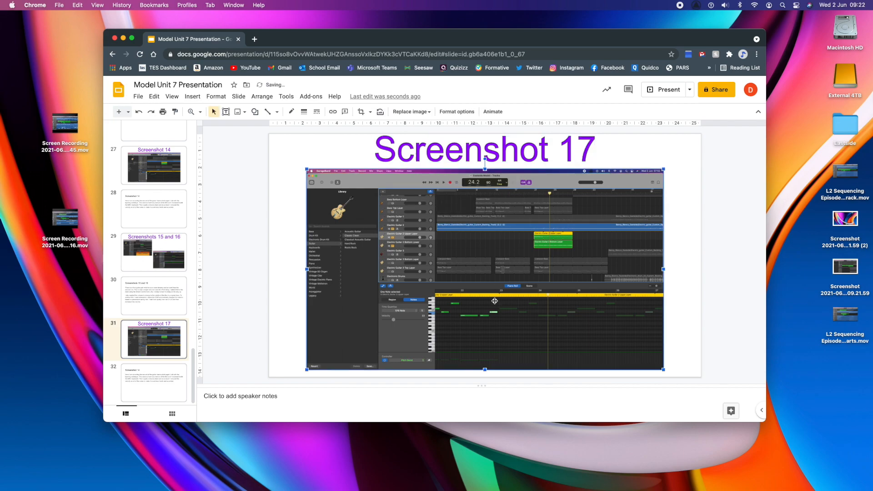
key(Delete)
drag(849, 271, 537, 245)
right_click(505, 240)
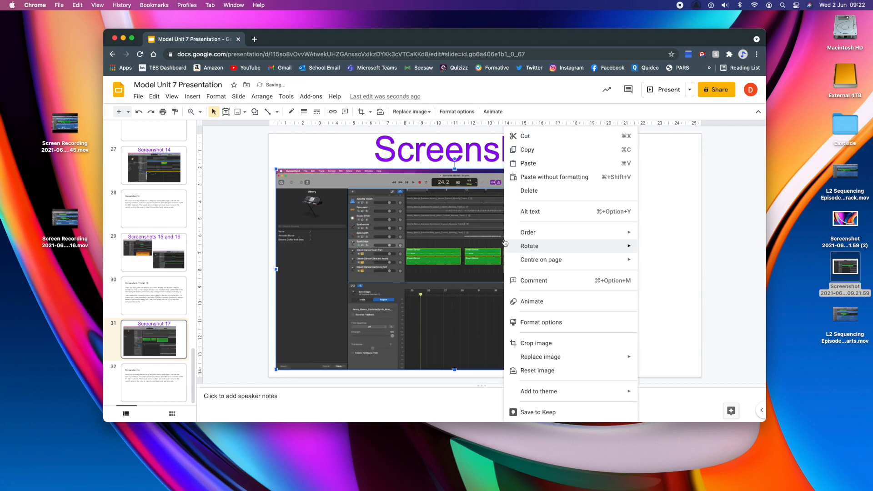
mouse_move(612, 267)
click(663, 262)
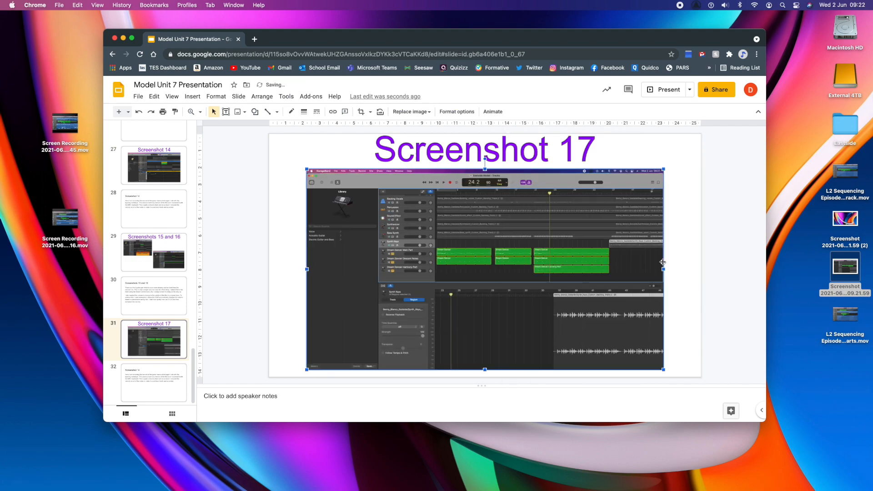
Change the heading of the last text slide to "Screenshot 17"
click(154, 383)
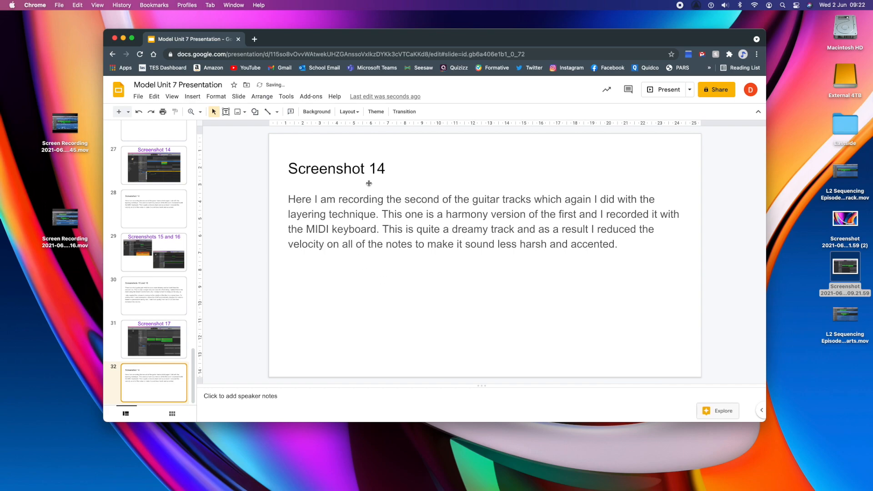
click(384, 170)
key(BackSpace)
text(7)
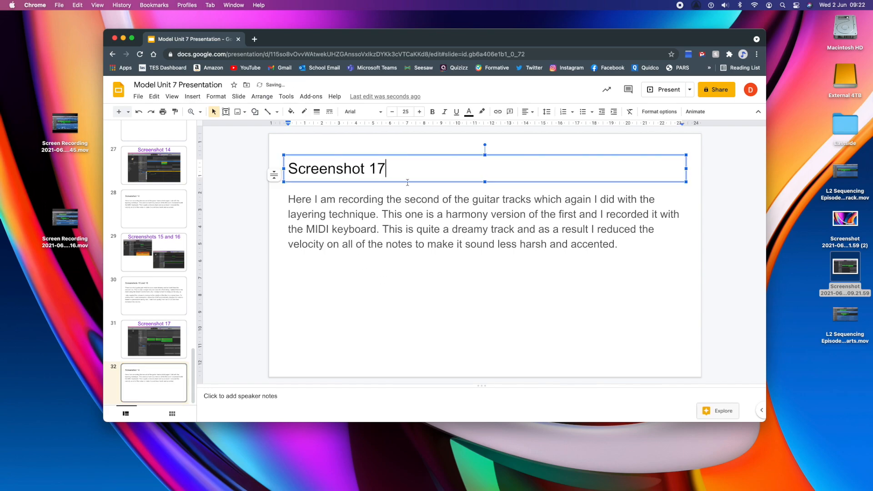
Replace the slide's body text with "This is me recording the synth tracks. There are three layers for this"
click(620, 246)
drag(620, 246, 259, 197)
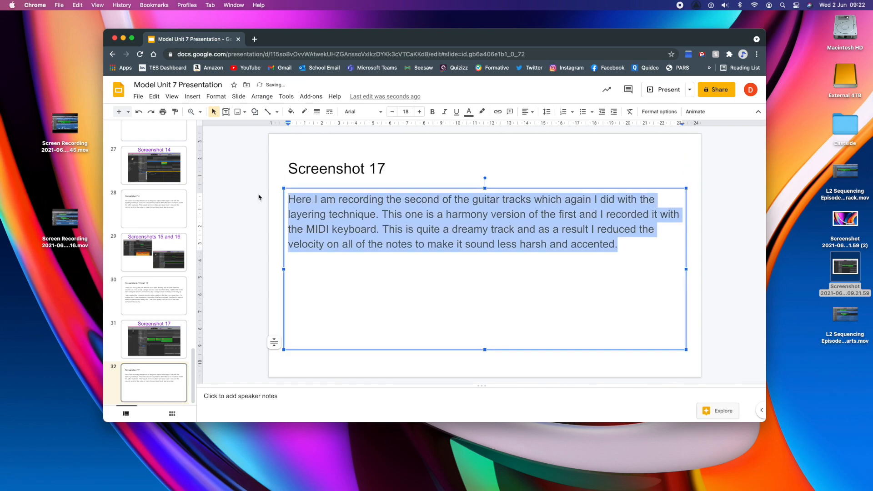
text(This is me recording the synth tracks. Ther)
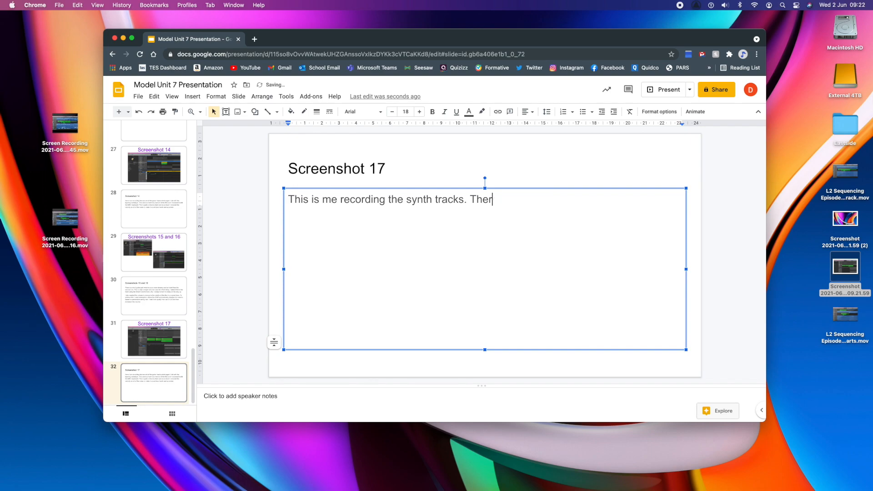
text(e are three layers for this)
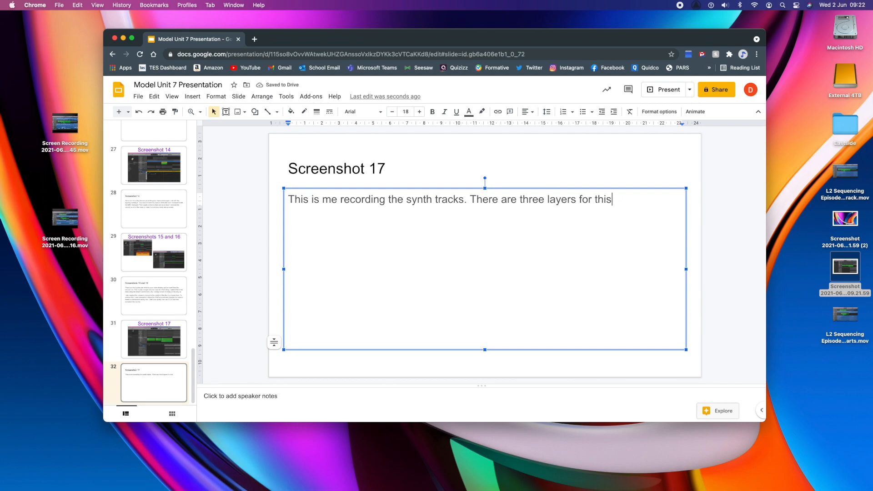
Continue the text with "These layers are all very similar to each other and what has gone before. I used the Dream Dancer patch from the"
text( these payers)
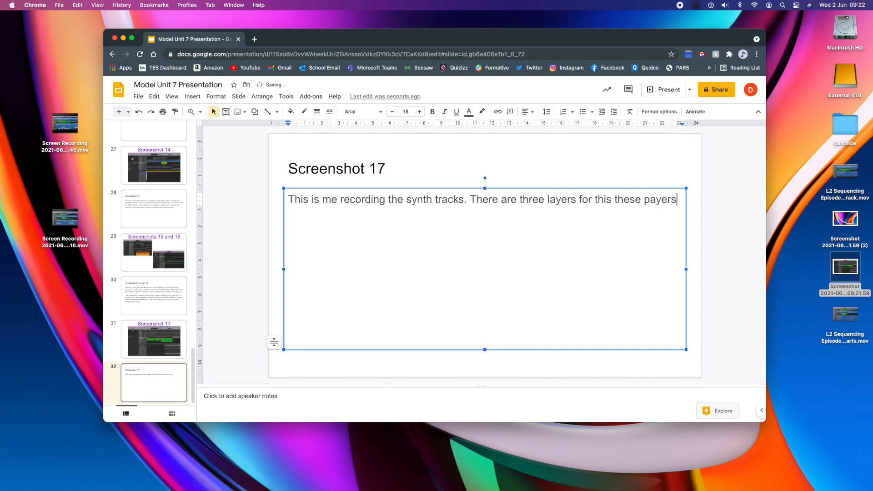
key(BackSpace)
key(BackSpace)
key(BackSpace)
key(BackSpace)
key(BackSpace)
key(BackSpace)
key(BackSpace)
key(BackSpace)
key(BackSpace)
key(BackSpace)
text(. These layers are all very similar to each other and what has gone before. I used the Dream Dancer patch from the linbr)
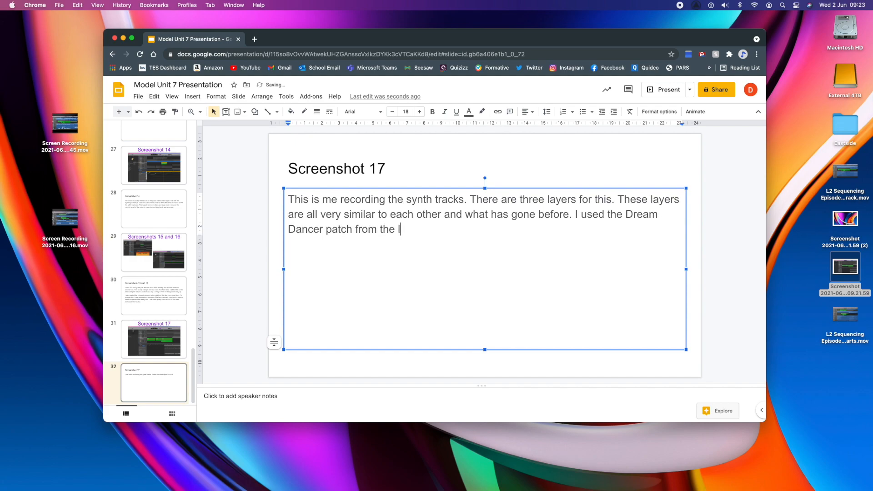
Continue the sentence with "library (Y) as this is a good match for the original sound and also includes delay which we used"
key(BackSpace)
key(BackSpace)
text(rary (Y) as this is a good match for the oriogi)
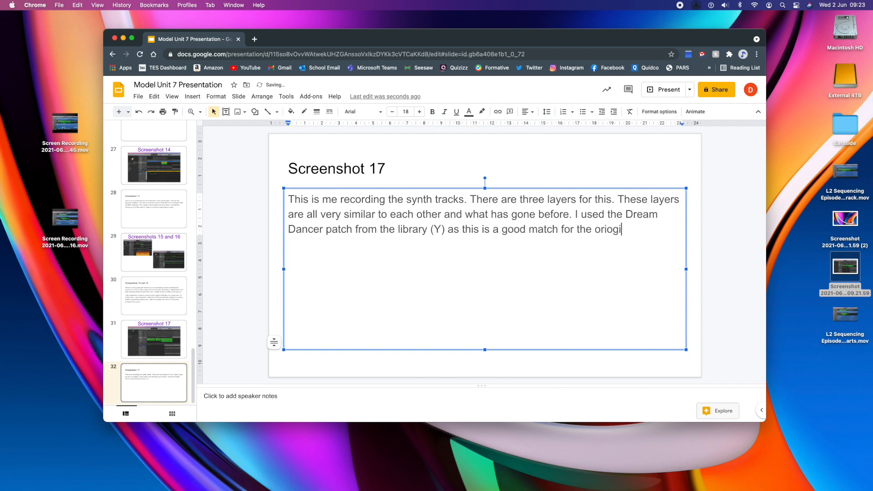
text(ginal sound and also )
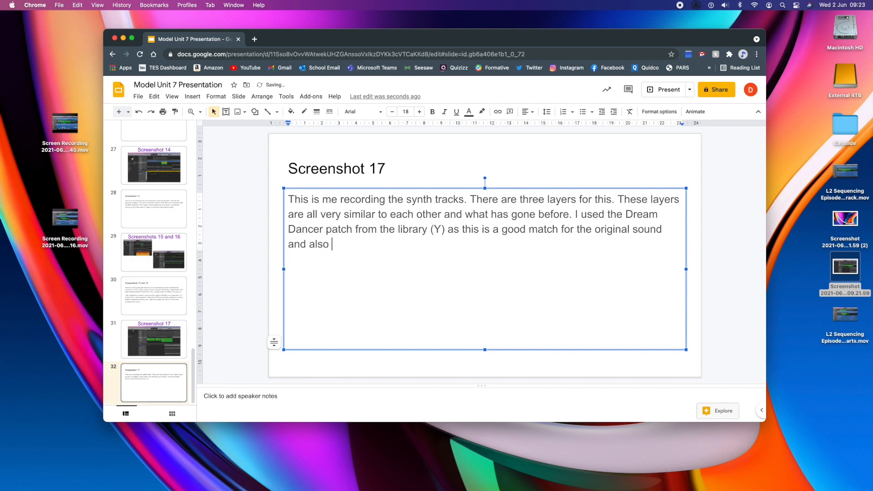
text(includes de)
text(lay which we used)
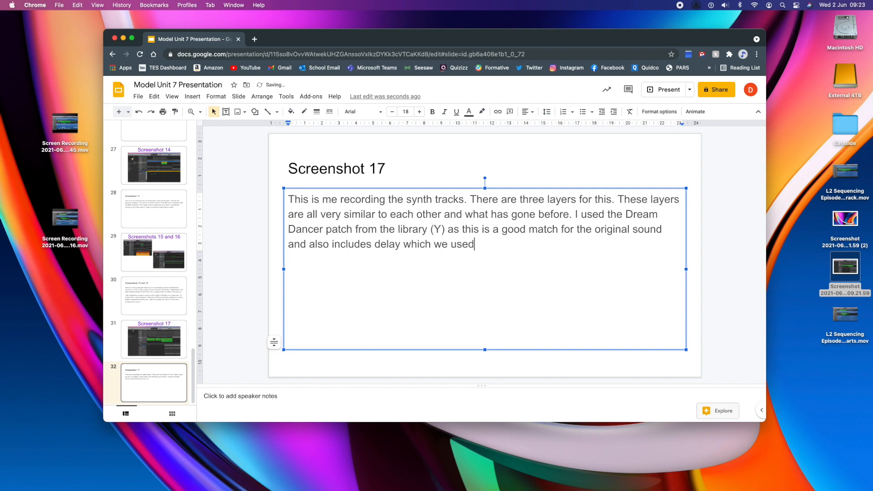
Continue the body text with "above. Delay is notes are automatically repeated at a set interval from"
text( above. Delay is notes are a)
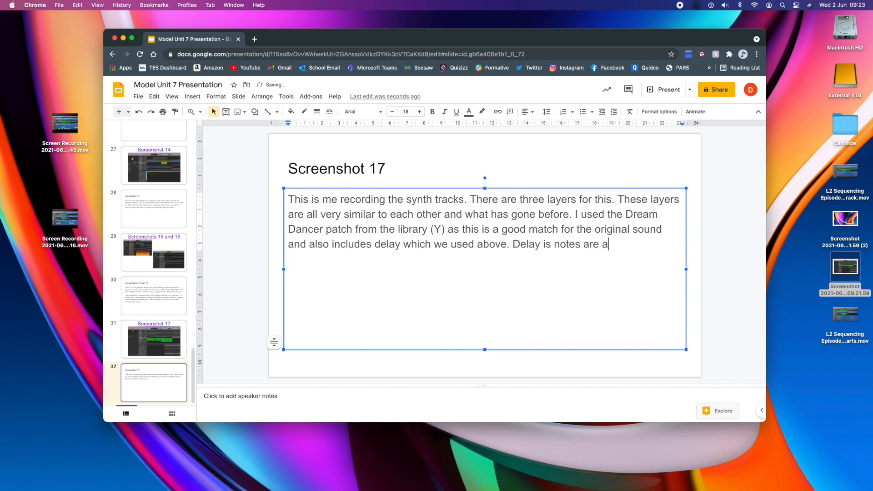
text(utomatically repeat)
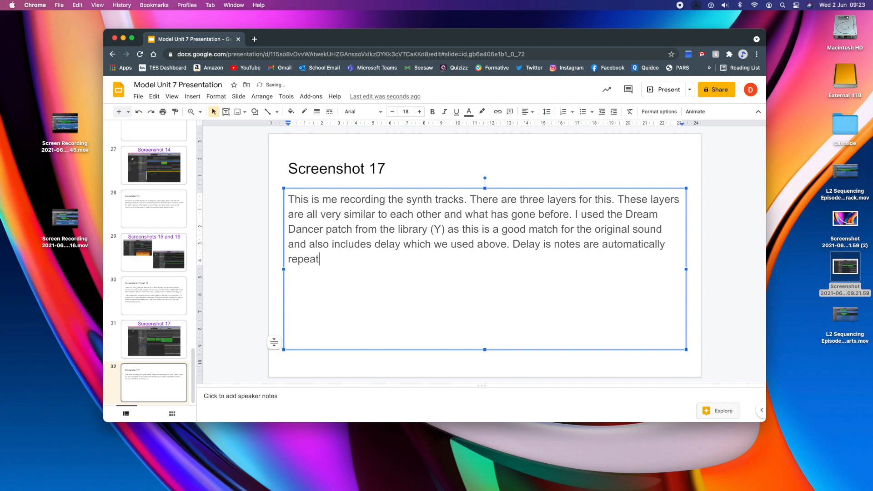
text(ed at a set interval from )
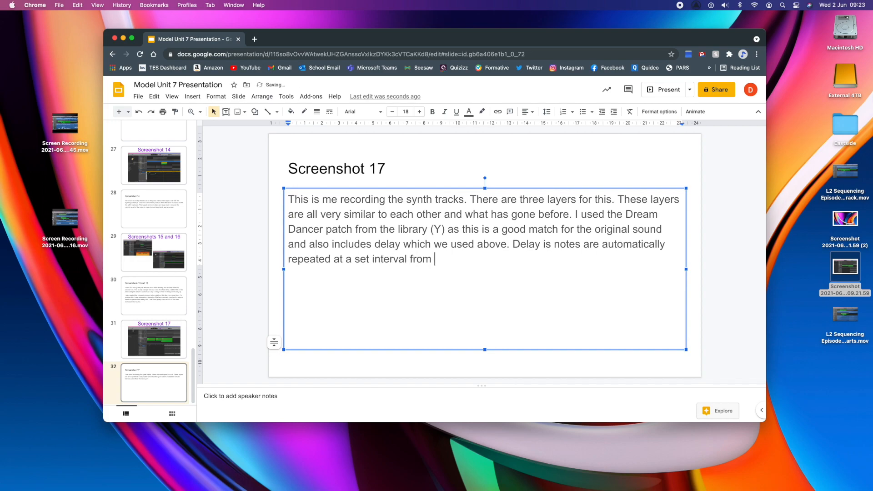
Finish the paragraph with "the original note, which creates a kind of echo effect and adds to the ambience of the track."
text(the original note, which creates)
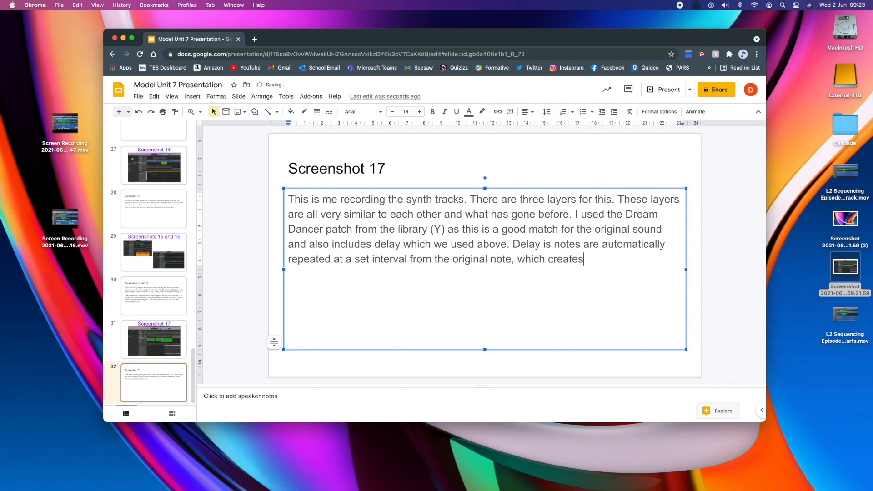
text( a kind of echo effect.)
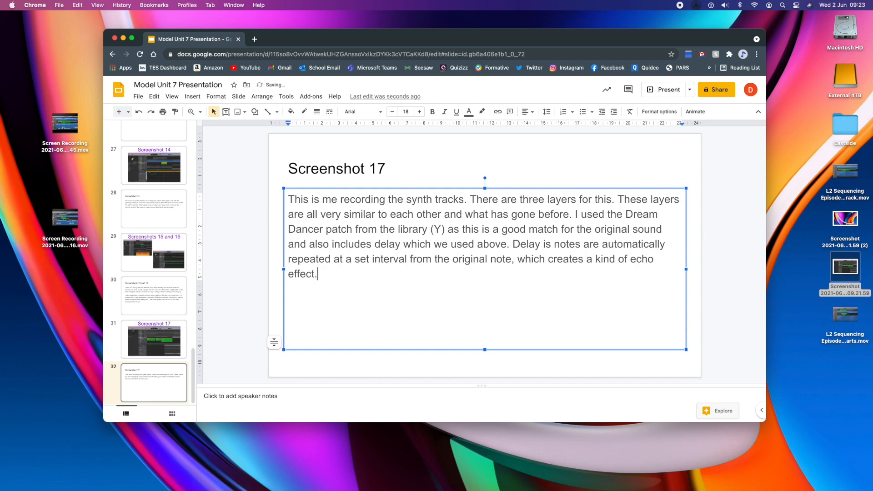
text(and adds to the ambience of the tracks)
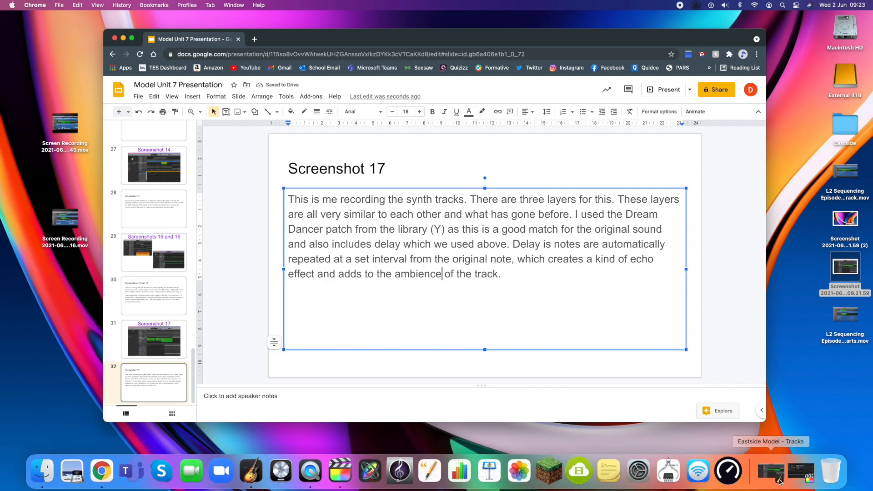
Switch to the Eastside Model project in GarageBand and turn off solo on the three Dream Dancer tracks
click(795, 472)
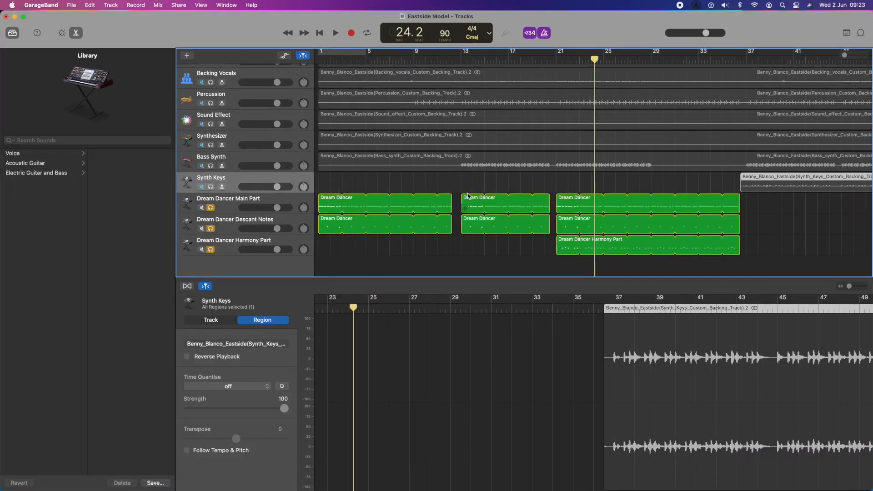
scroll(468, 196, down, 2)
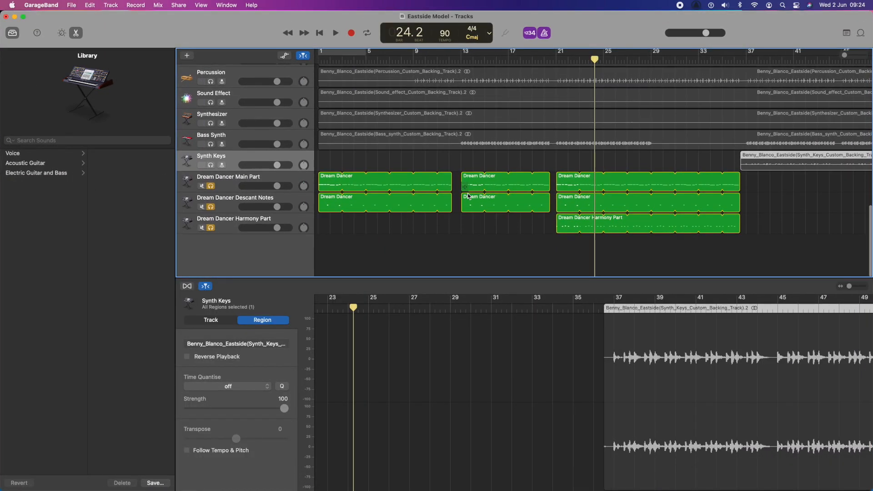
click(211, 187)
click(211, 207)
click(211, 228)
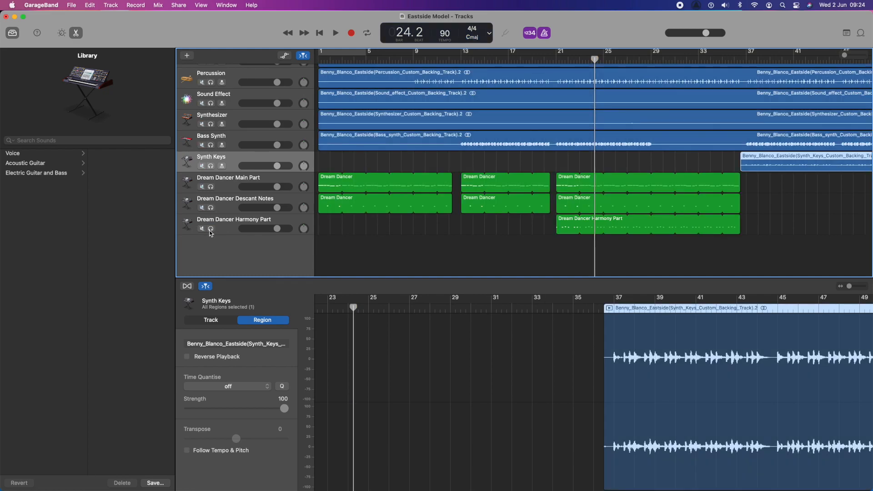
Solo the original Bass Synth backing track and listen to its part from bar 13
click(462, 60)
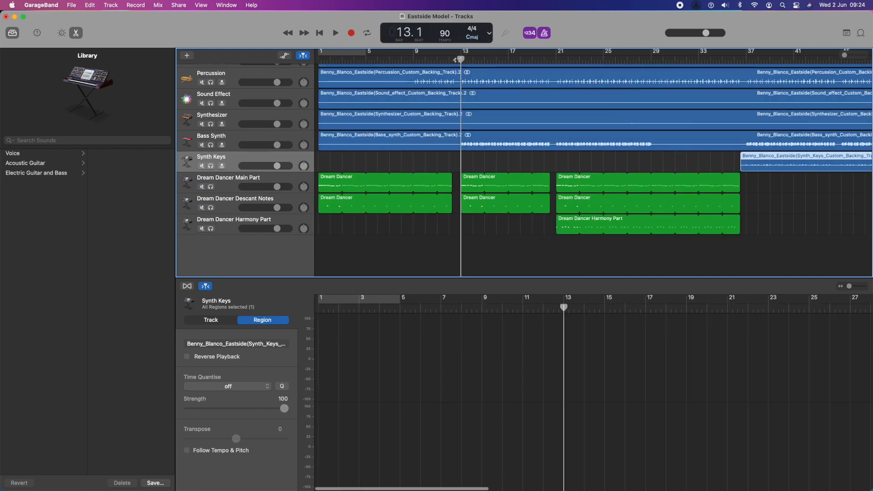
click(211, 145)
key(space)
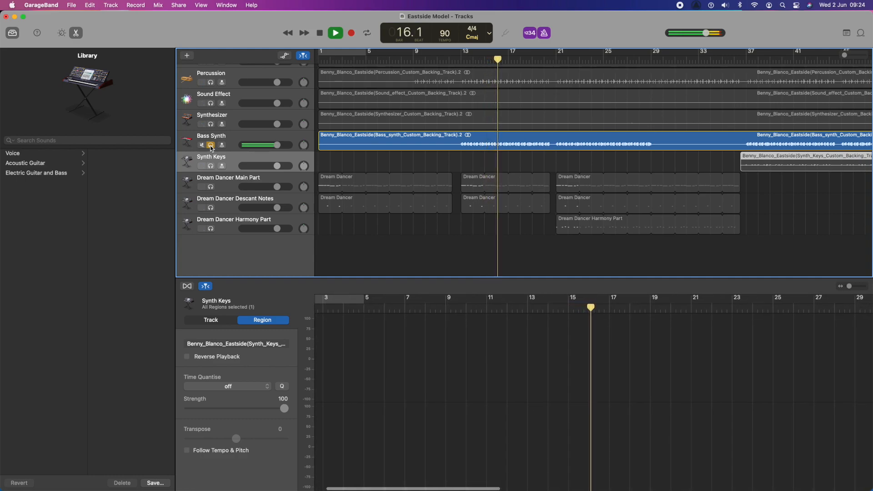
key(space)
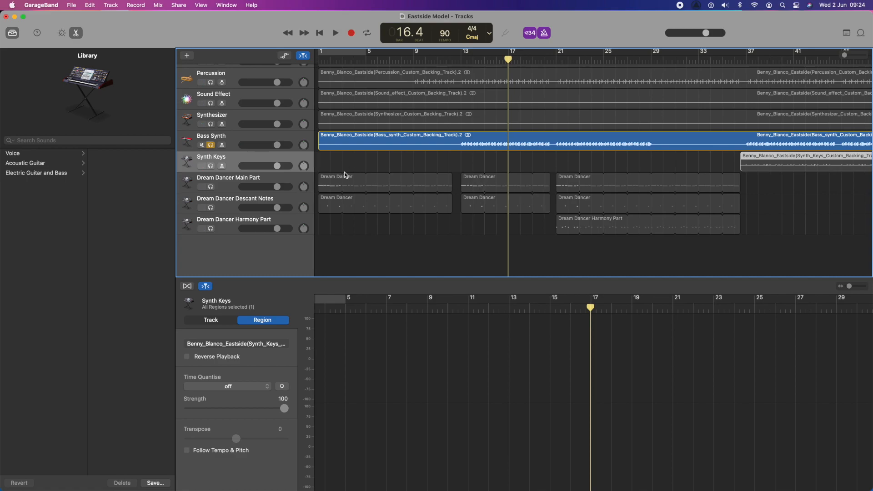
Add a software instrument track directly below the original Bass Synth track and name it "Bass Synth"
click(188, 56)
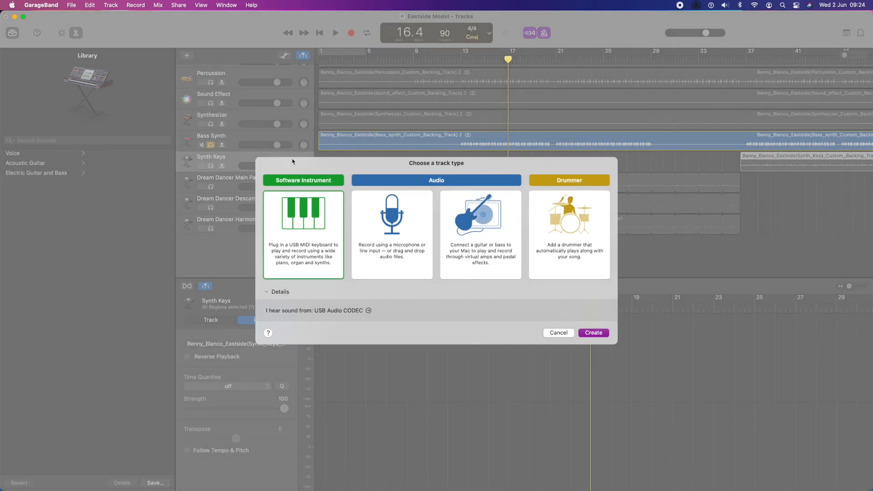
click(590, 334)
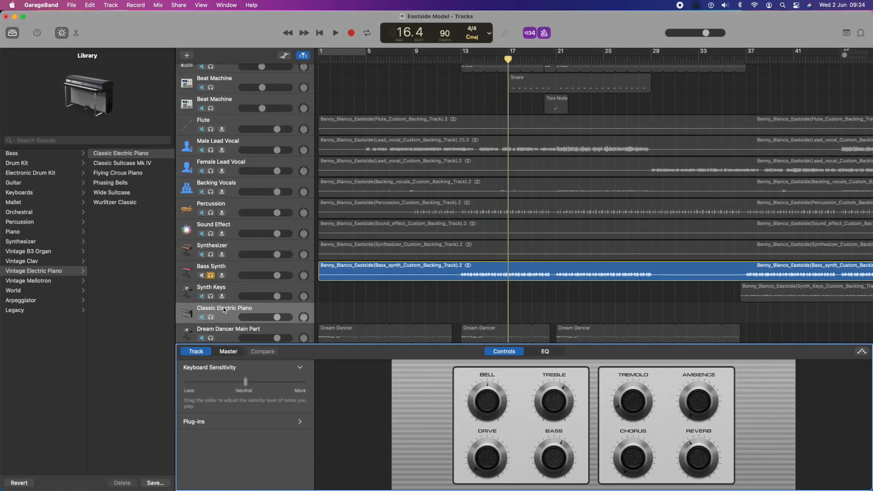
drag(230, 314, 231, 283)
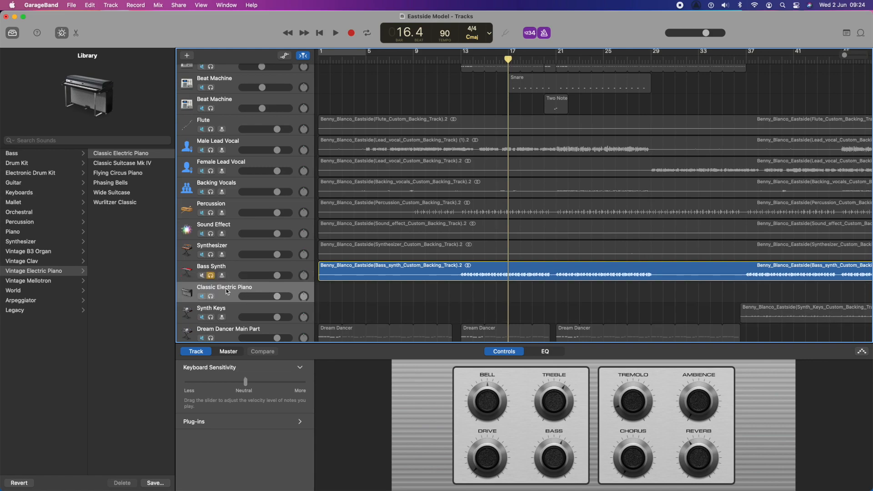
double_click(226, 288)
Place the playhead at bar 13 and find and load the Bass Keys patch on the new Bass Synth track
click(464, 61)
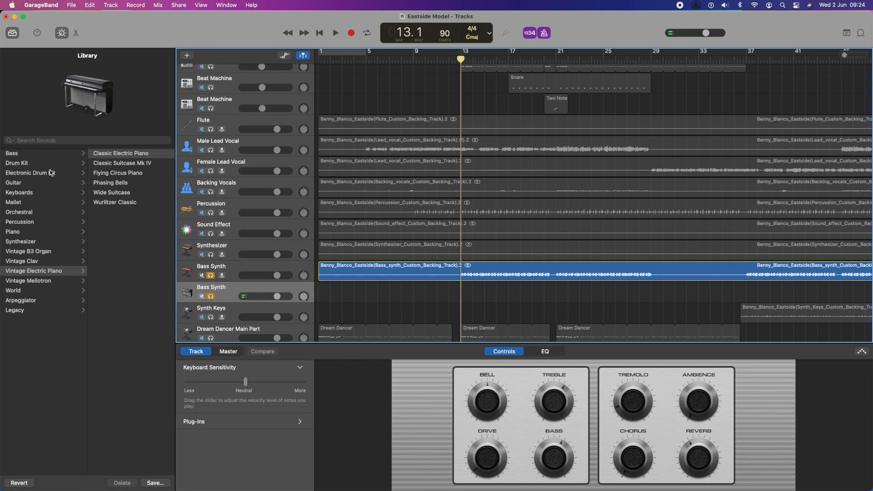
click(33, 141)
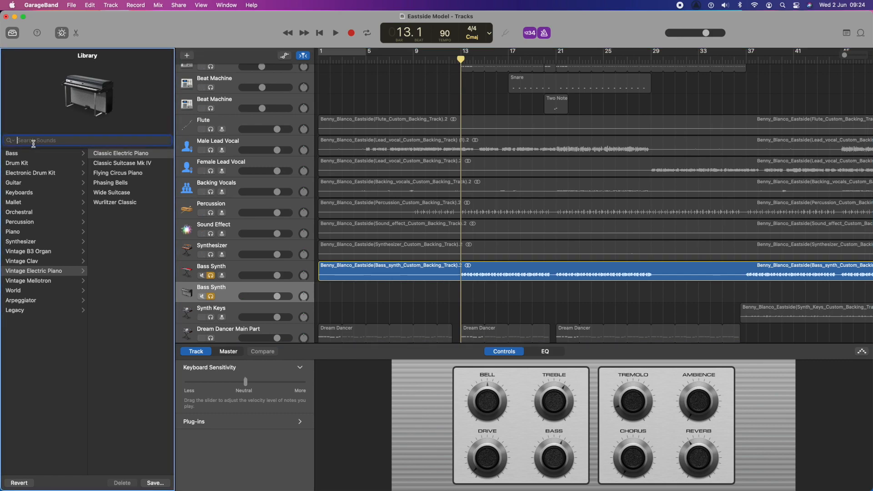
text(bass keys)
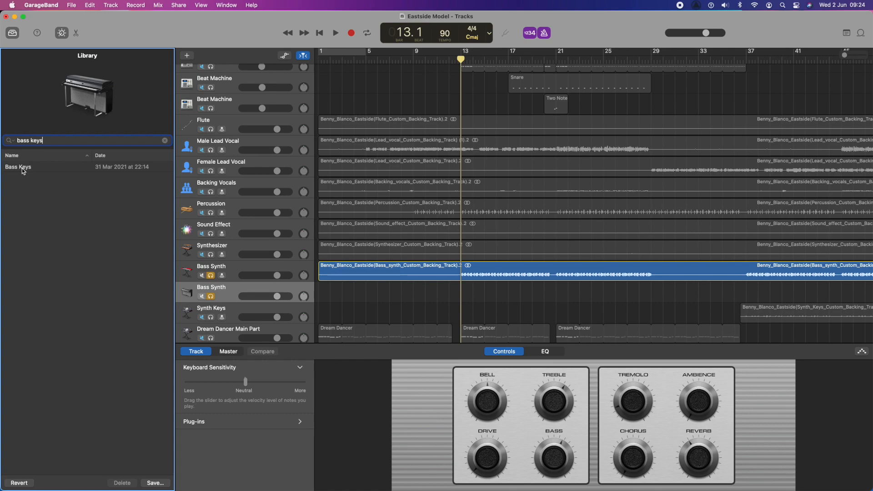
click(22, 168)
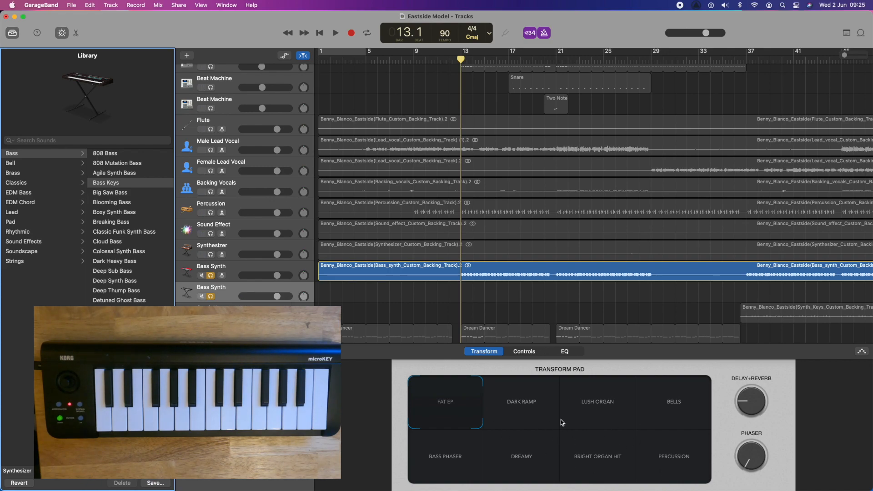
Change the Bass Keys transform to Dreamy with more Delay+Reverb and check the sound against the original from bar 13
key(b)
key(b)
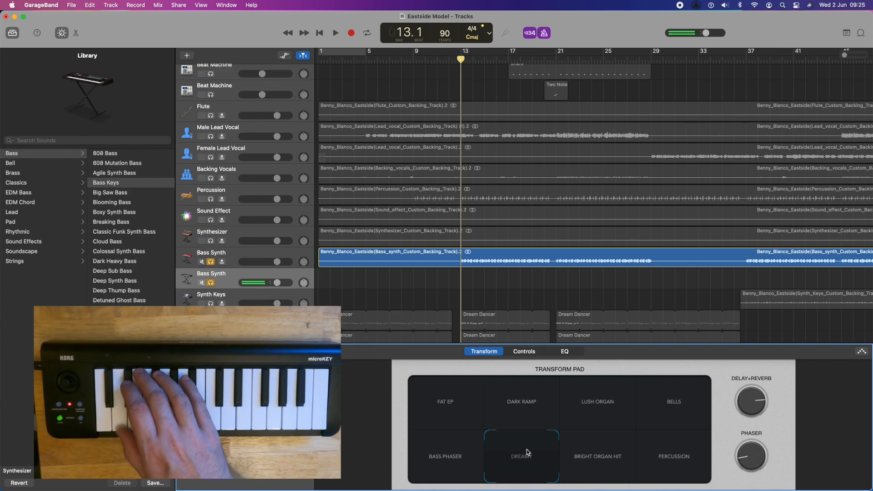
key(space)
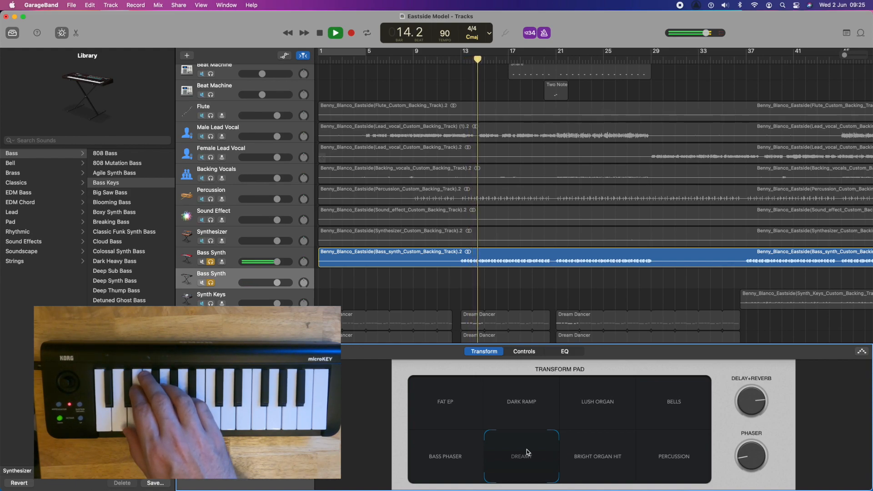
key(space)
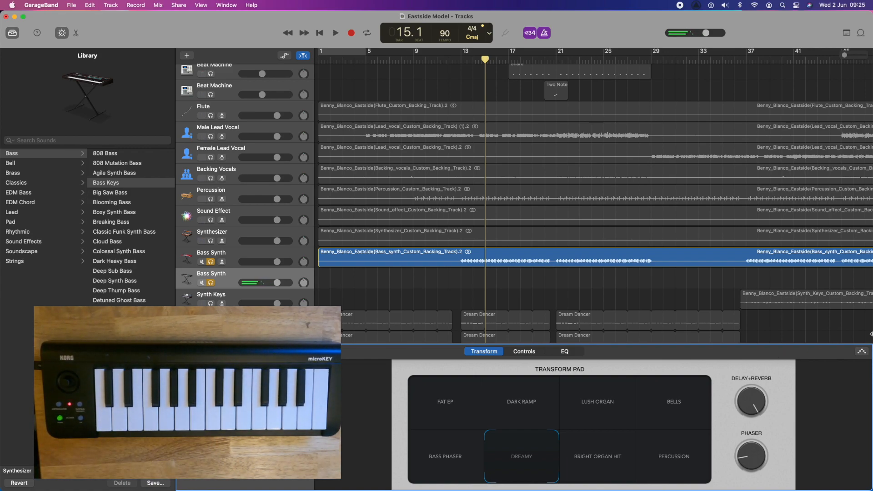
Record a two-bar bass line from bar 13 on the new Bass Synth track and quantise all its notes to 1/16 Note
click(458, 58)
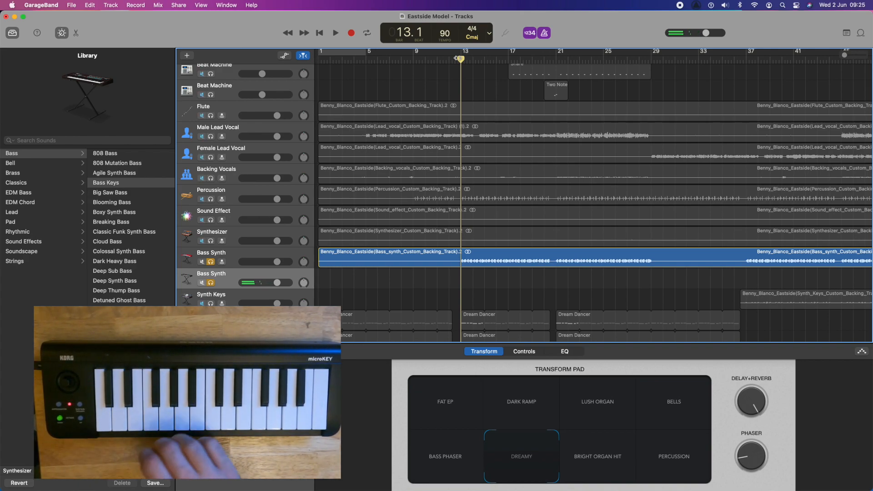
key(r)
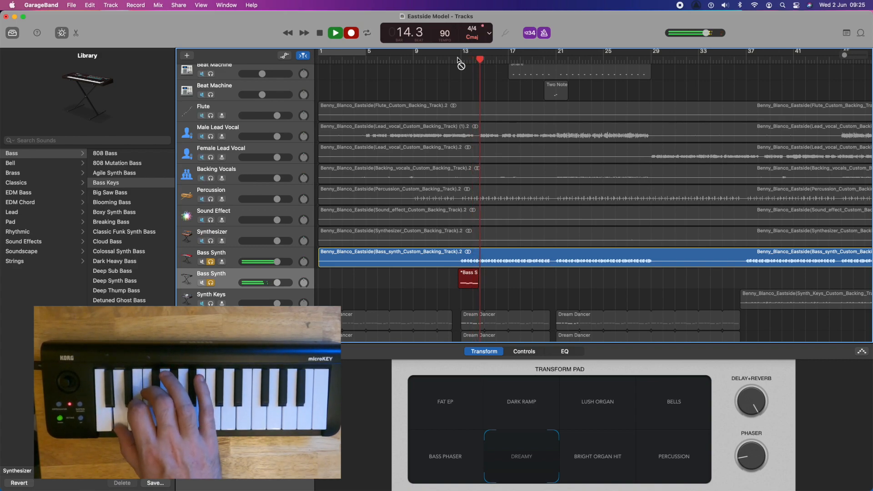
key(space)
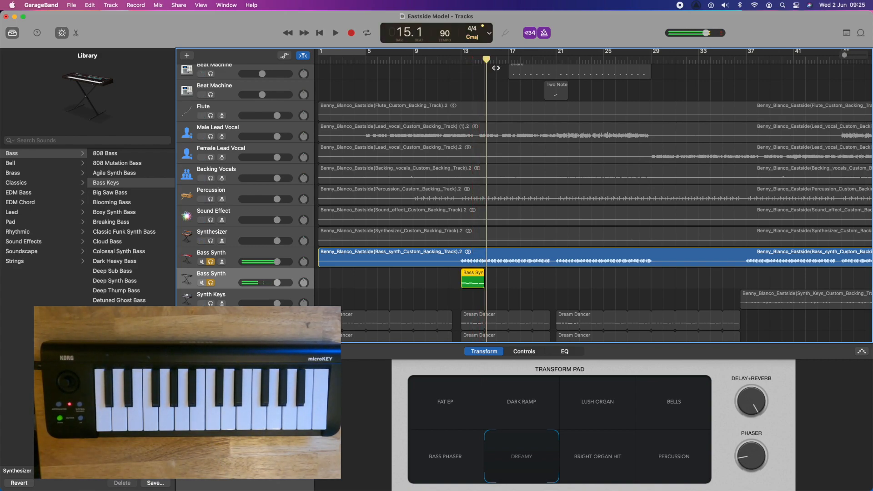
double_click(468, 286)
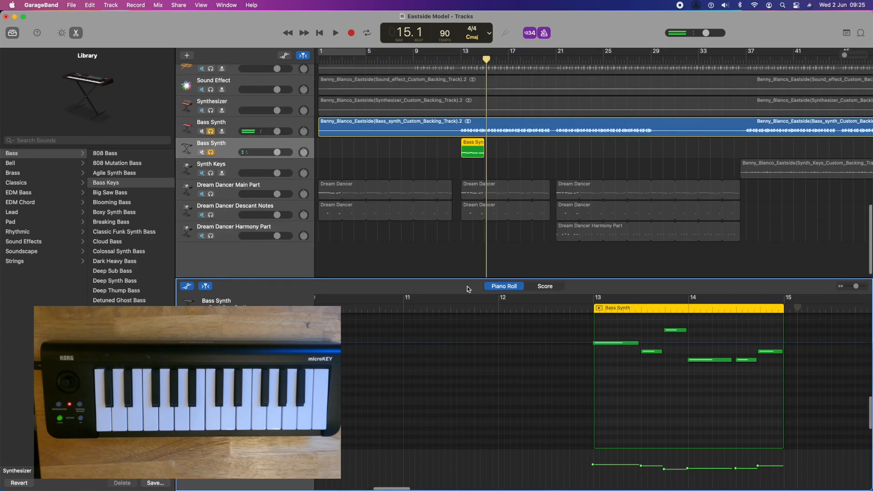
key(super+a)
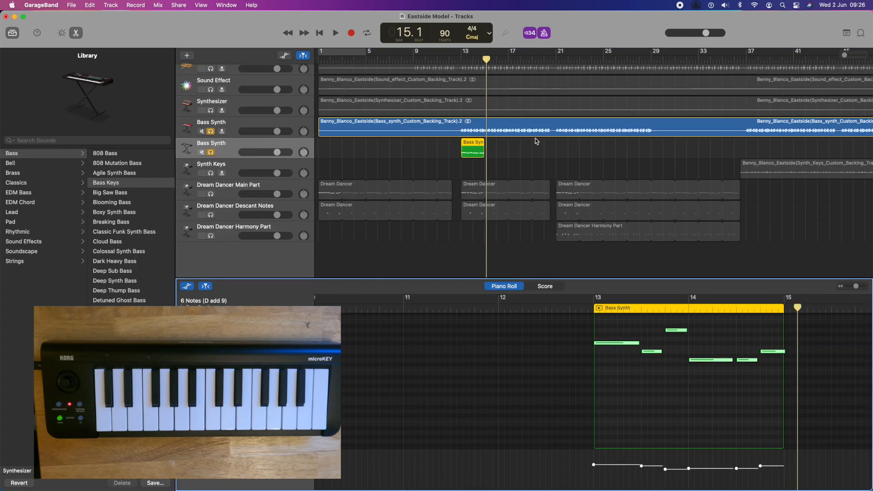
Loop the recorded bass region to just past bar 20, and paste a copy at bar 21 looped to bar 29
drag(483, 144, 549, 146)
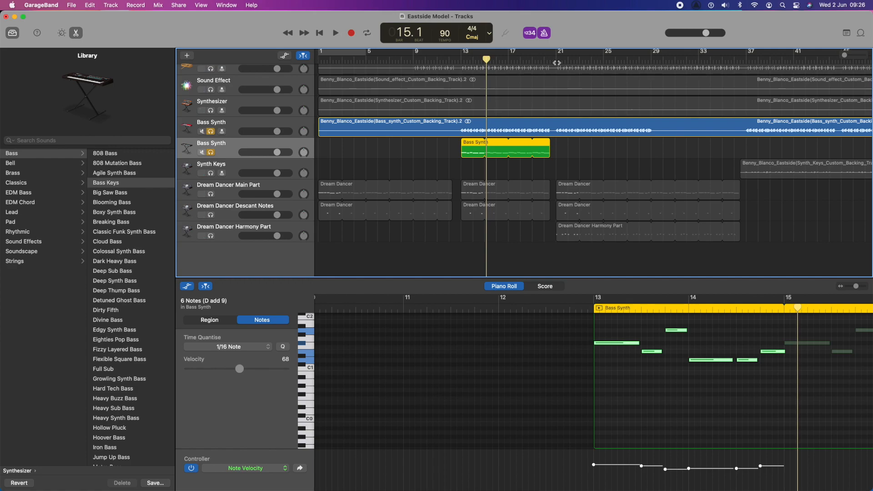
click(556, 62)
key(super+v)
drag(643, 141, 653, 144)
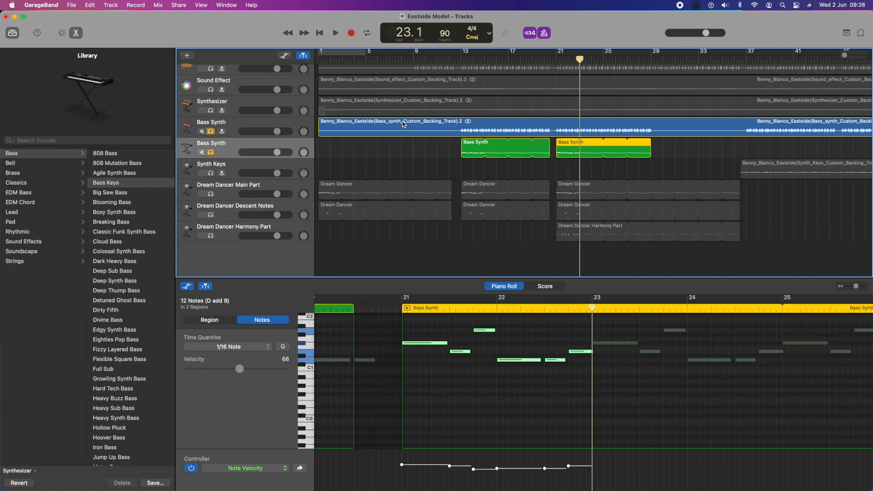
Compare the original and new Bass Synth tracks by playing each one soloed from around bar 23
click(211, 153)
key(space)
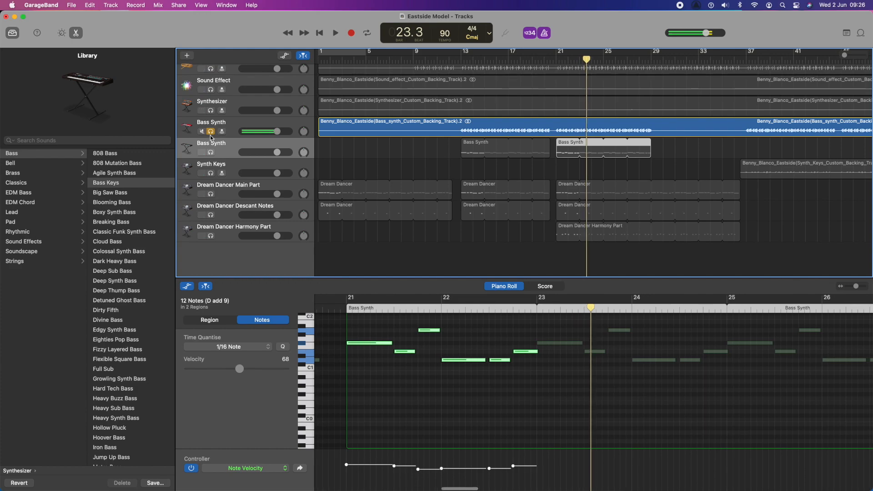
click(210, 136)
click(211, 153)
key(space)
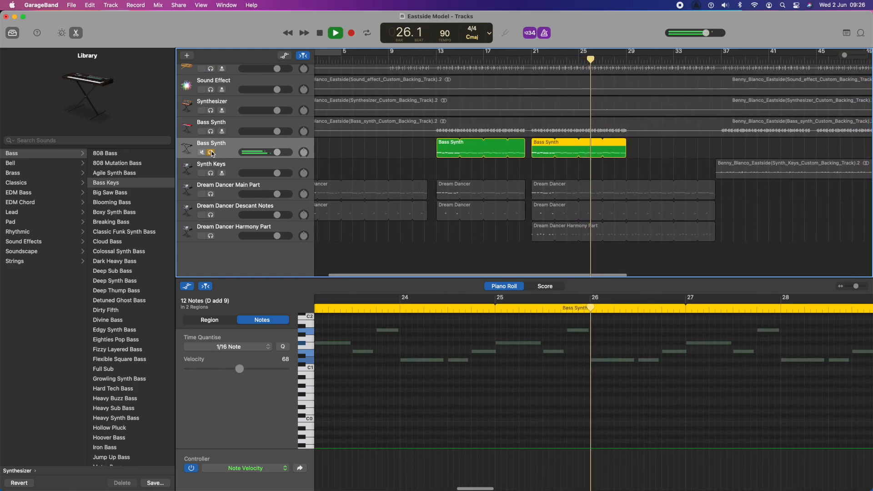
key(space)
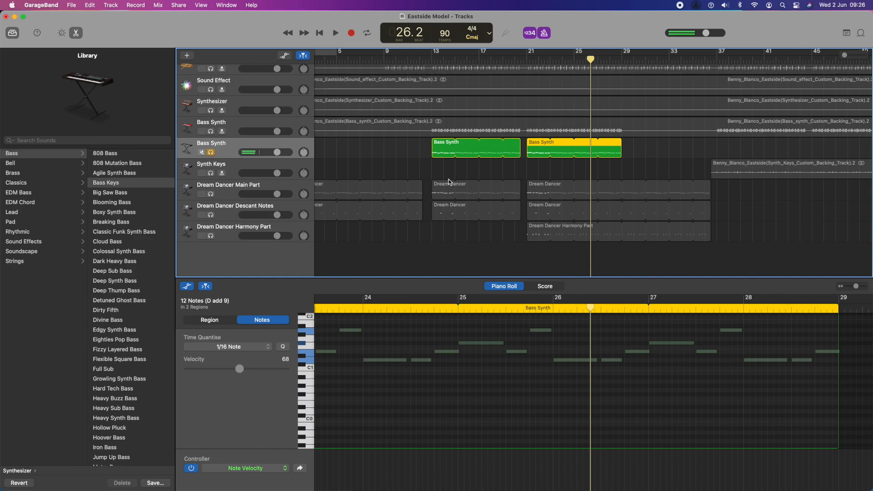
Unsolo the new Bass Synth track and trim the start of the original Bass Synth audio region to just before bar 37
scroll(485, 193, up, 2)
scroll(485, 193, left, 3)
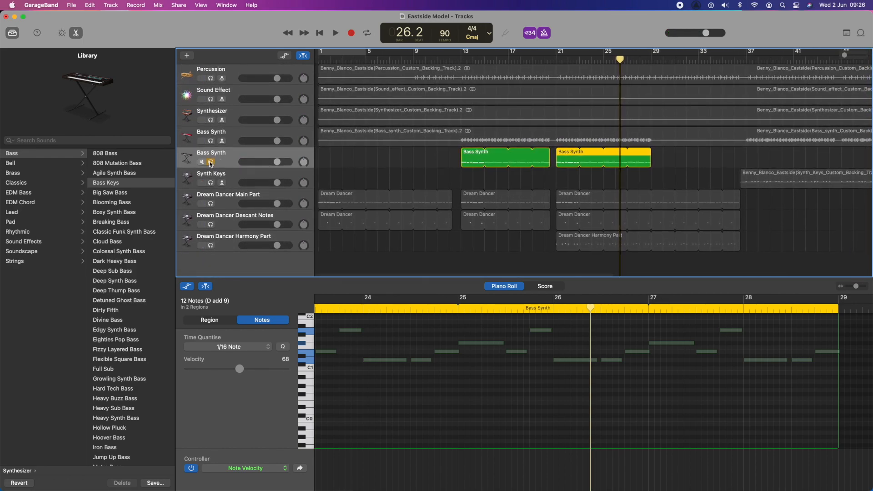
click(210, 162)
scroll(393, 205, up, 8)
scroll(393, 204, down, 7)
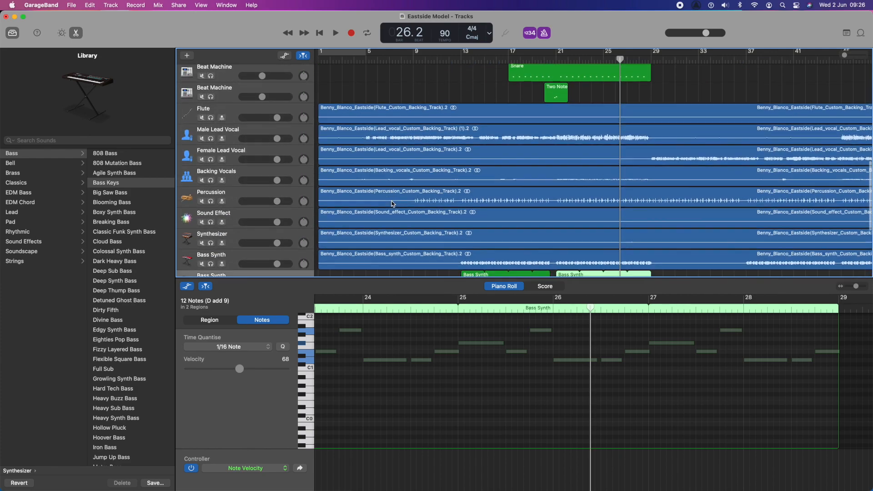
drag(318, 186, 746, 186)
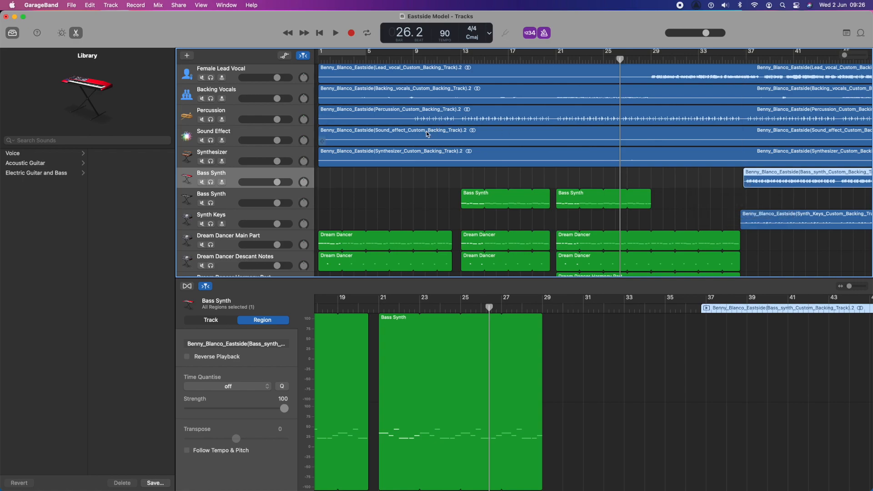
Play the whole arrangement from bar 1 and check how the recreated parts fit with the remaining original tracks
scroll(412, 147, down, 4)
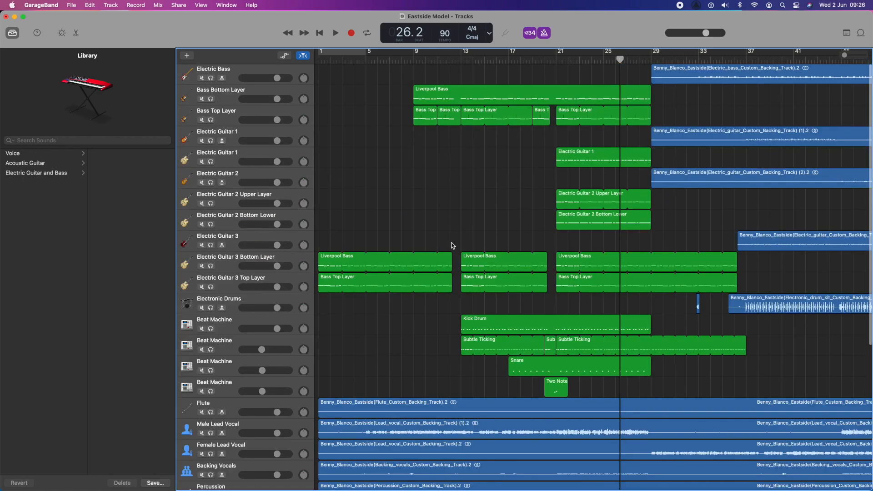
key(space)
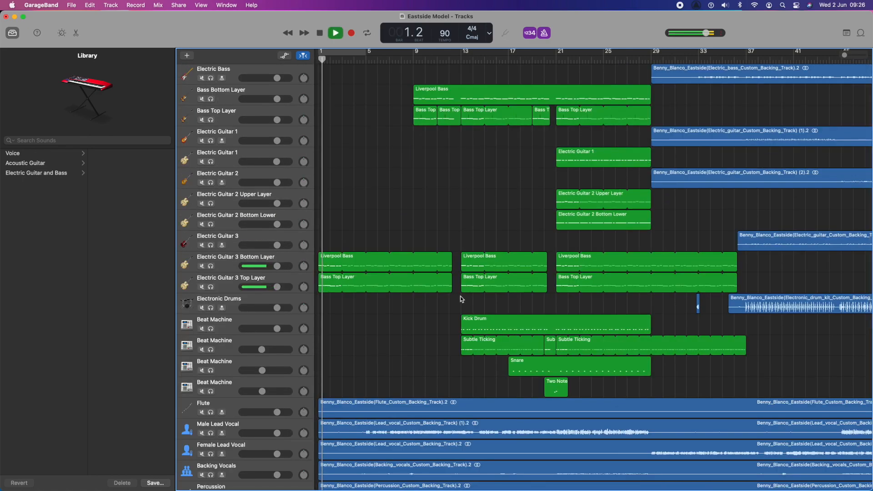
scroll(460, 296, down, 10)
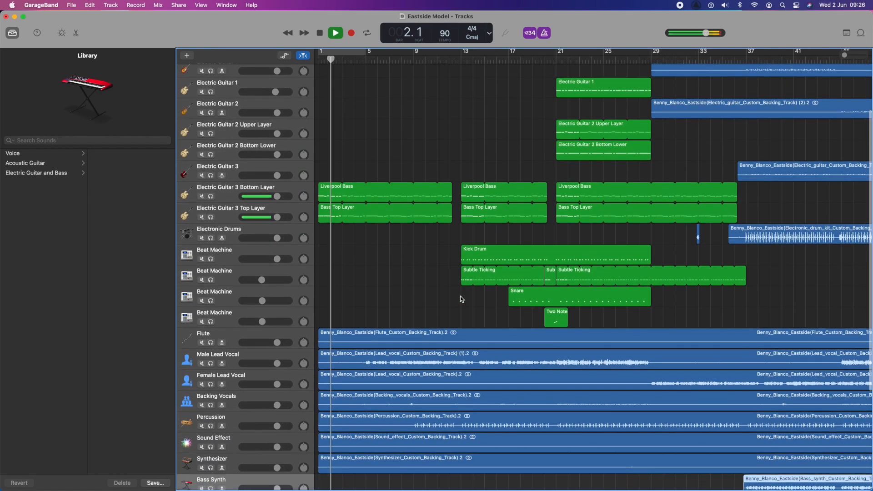
scroll(460, 296, up, 9)
scroll(460, 296, down, 7)
scroll(460, 296, down, 2)
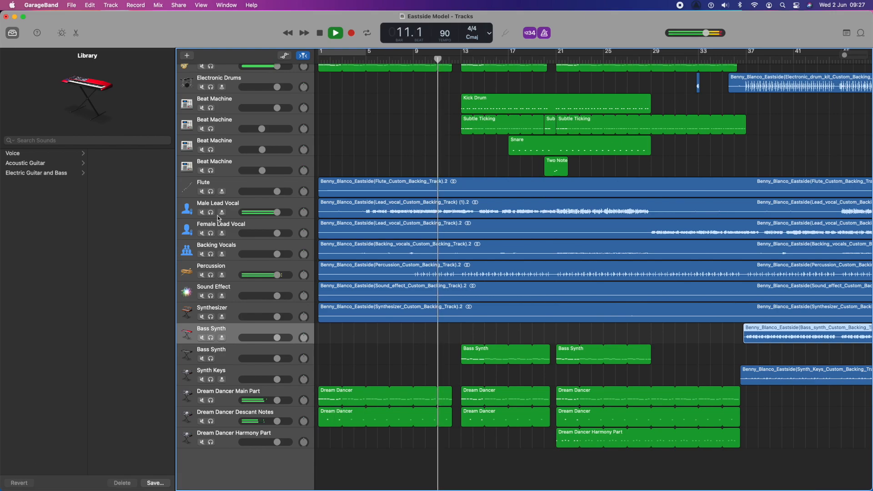
scroll(305, 163, up, 1)
scroll(305, 163, up, 3)
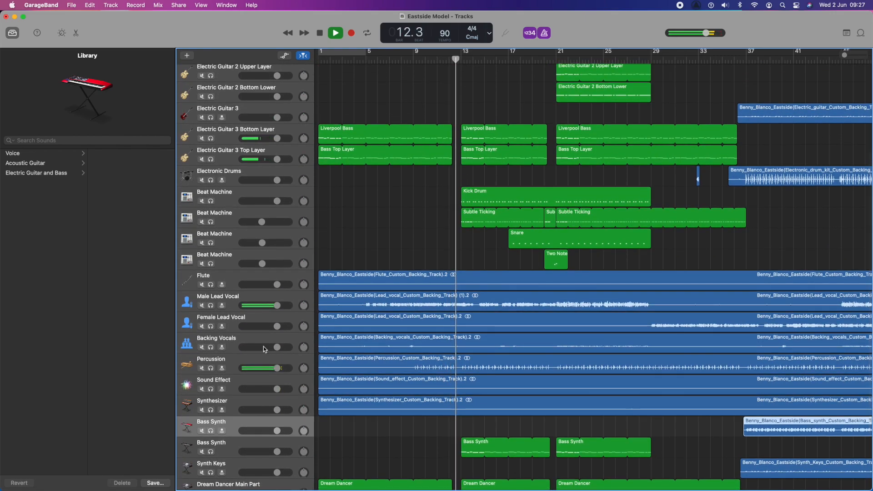
Try a higher volume on the Dream Dancer Main Part and Dream Dancer Descant Notes tracks during playback
scroll(266, 349, down, 4)
drag(277, 401, 282, 430)
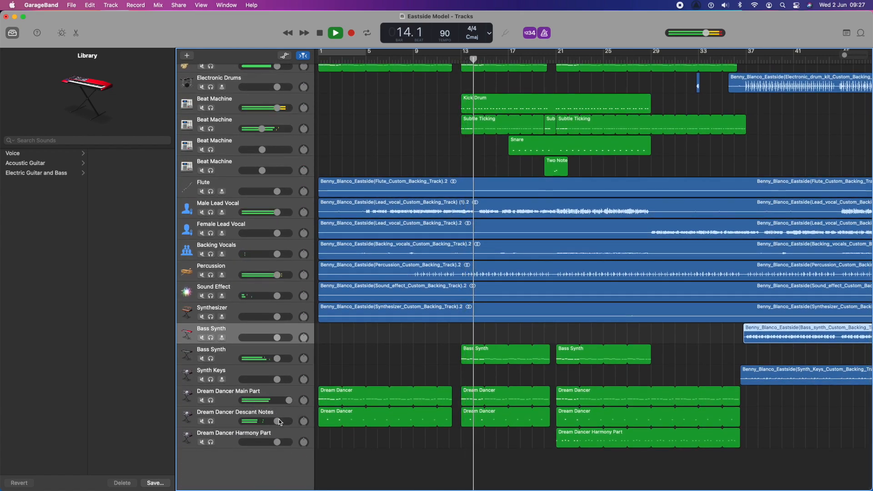
double_click(277, 422)
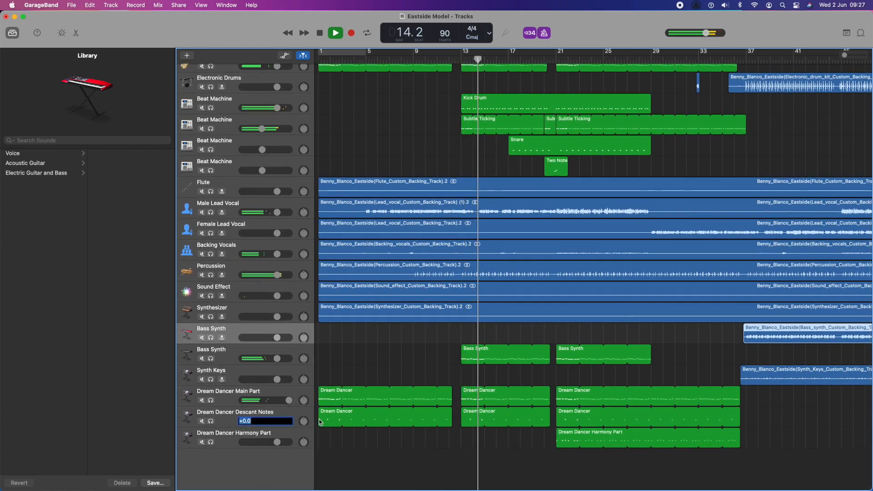
click(292, 434)
drag(278, 423, 314, 420)
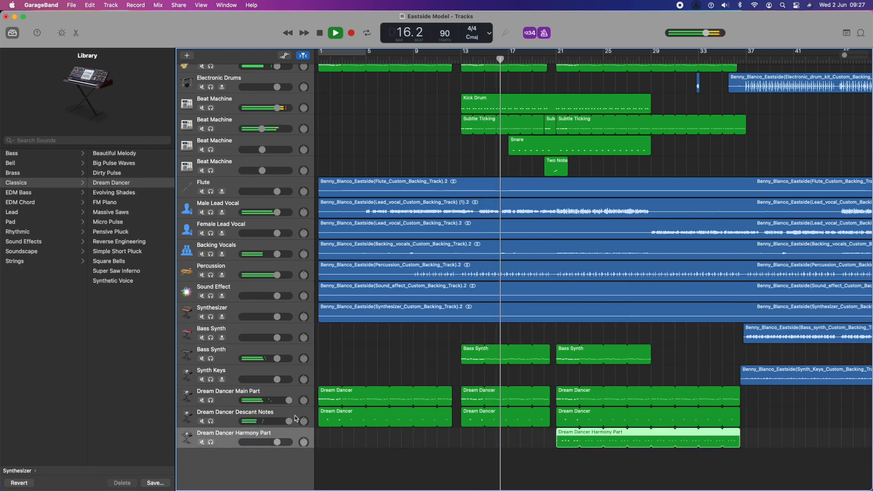
drag(289, 400, 277, 421)
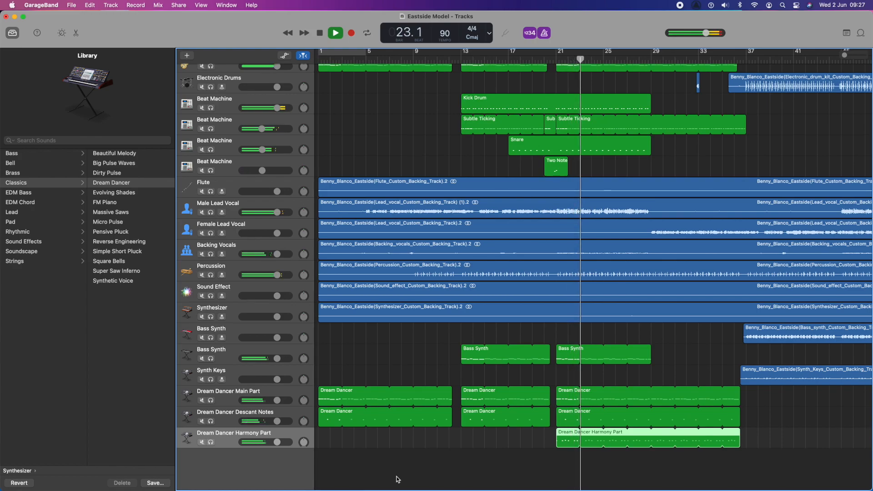
Stop the playback and take a screenshot of the arrangement showing the tracks from Electronic Drums down to Dream Dancer Harmony Part
scroll(399, 469, up, 5)
scroll(402, 450, up, 2)
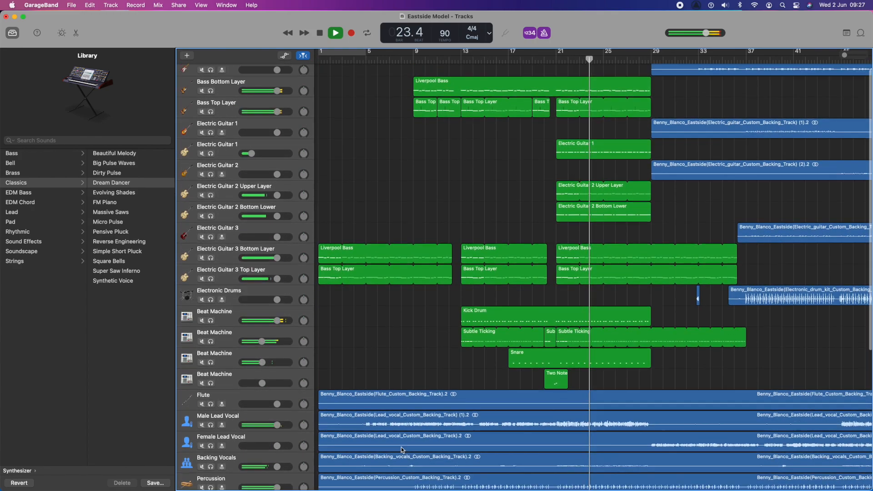
key(space)
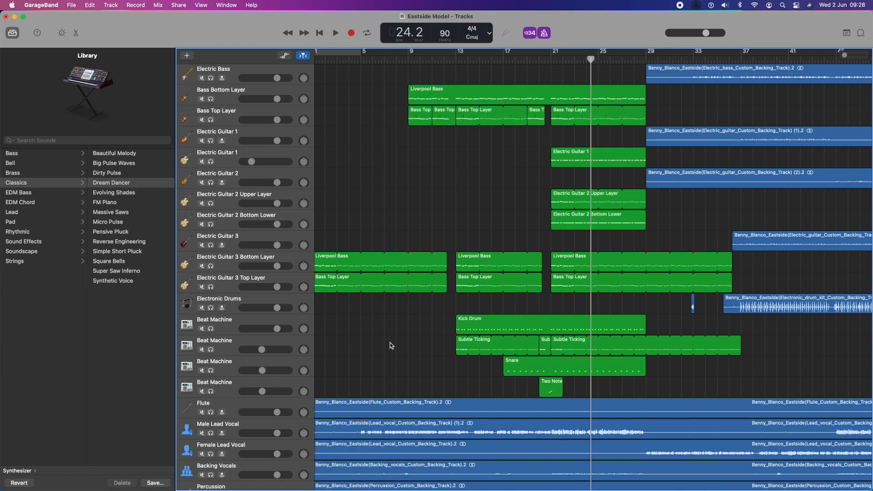
scroll(392, 346, down, 10)
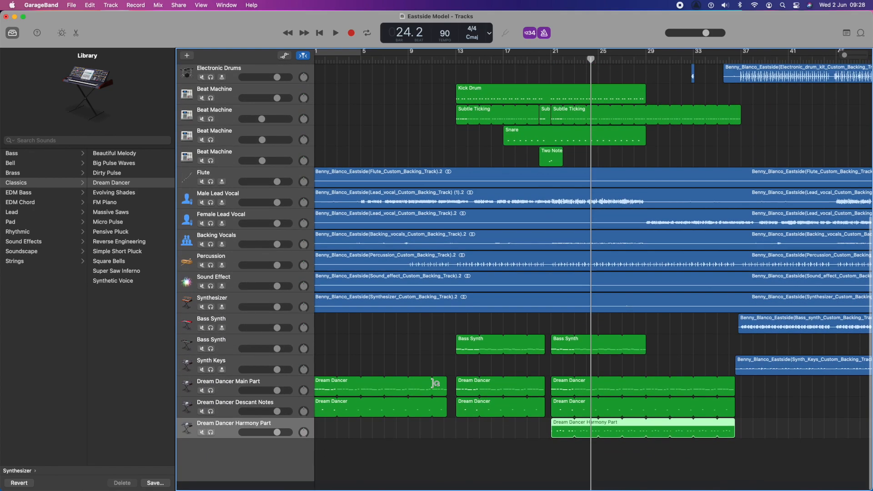
mouse_move(142, 474)
click(105, 471)
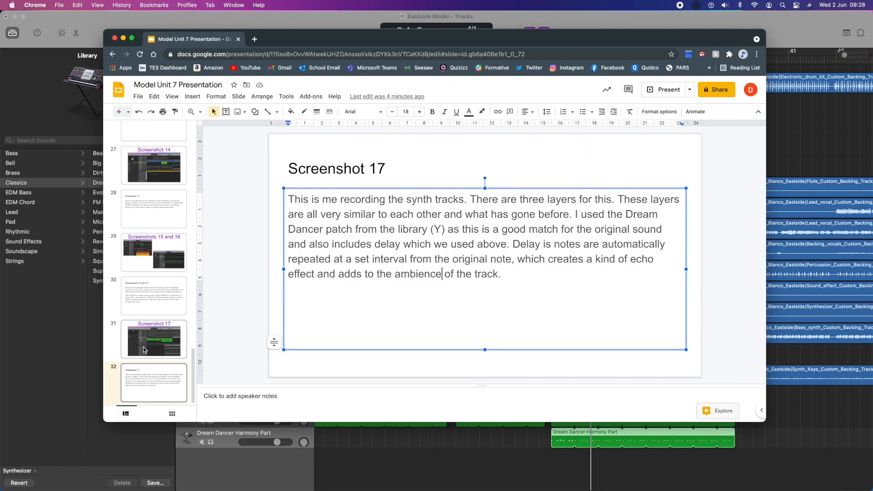
click(430, 451)
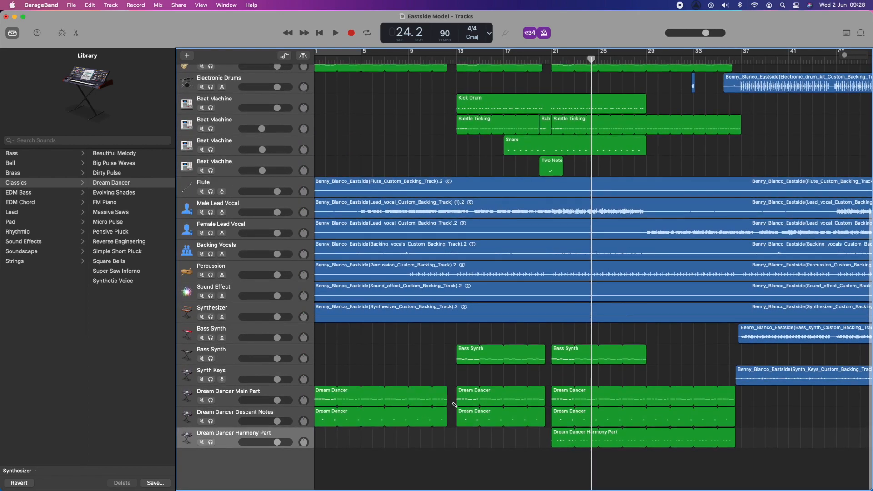
Switch to the Model Unit 7 Presentation and duplicate slides 31 and 32, the Screenshot 17 image and text slides
click(14, 17)
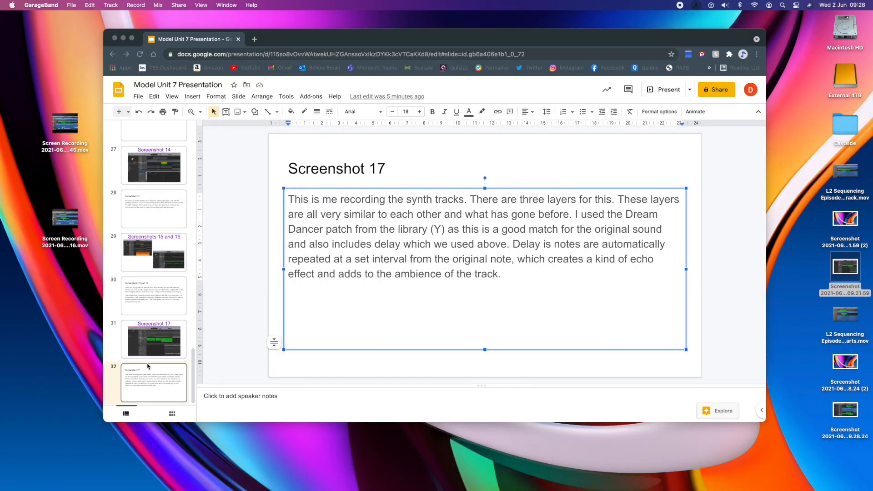
click(146, 348)
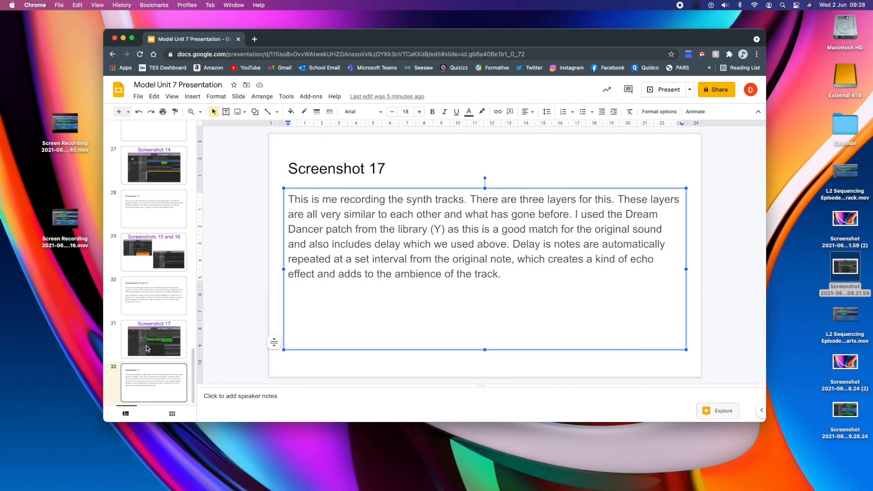
click(146, 349)
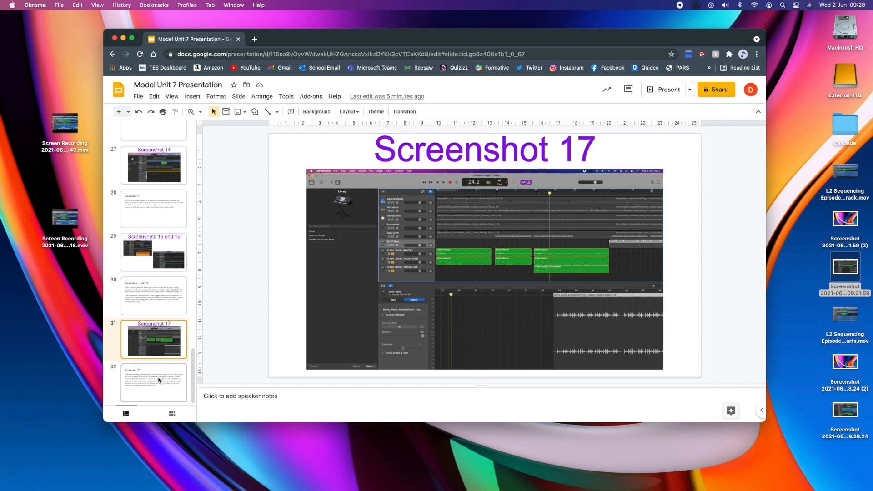
shift+click(159, 381)
right_click(158, 381)
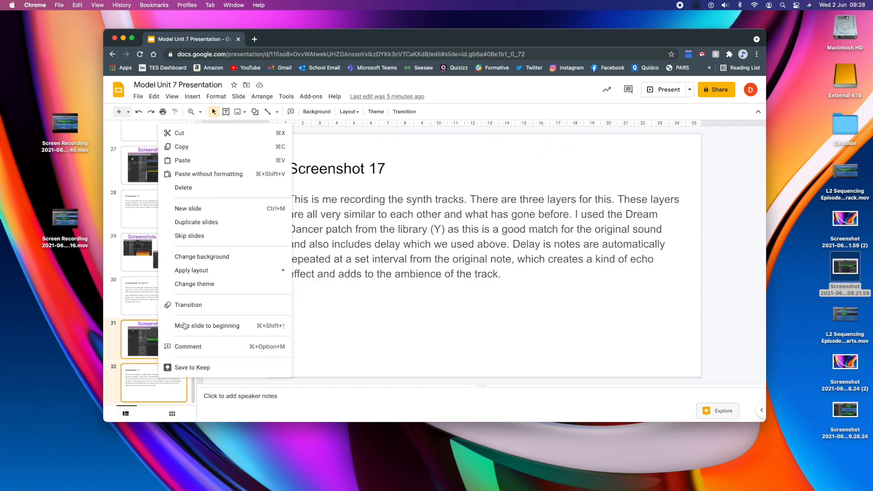
click(202, 223)
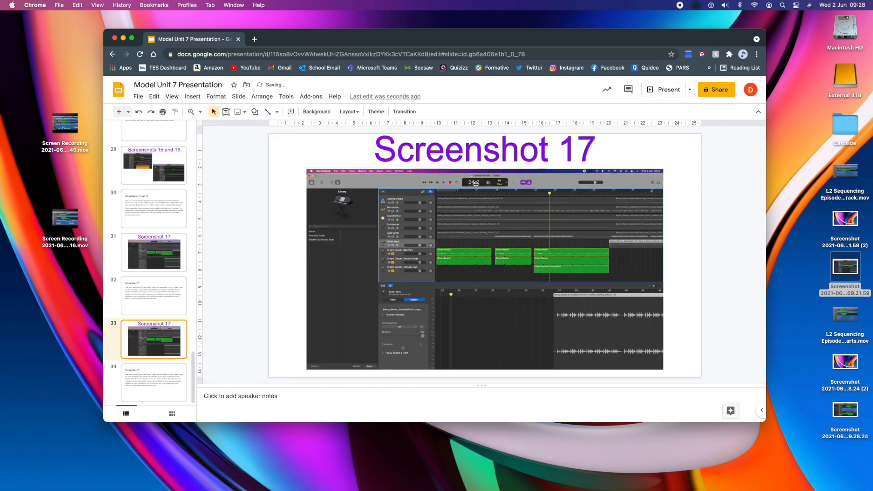
Change the title of the duplicated image slide 33 to Screenshot 18
double_click(562, 156)
click(449, 180)
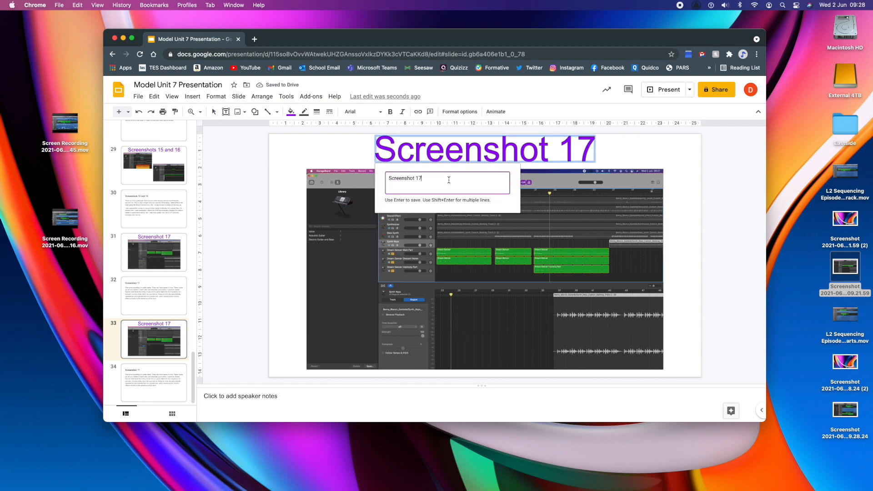
text(8)
key(Return)
Replace the image on slide 33 with the newest screenshot from the desktop and centre it horizontally on the page
click(566, 252)
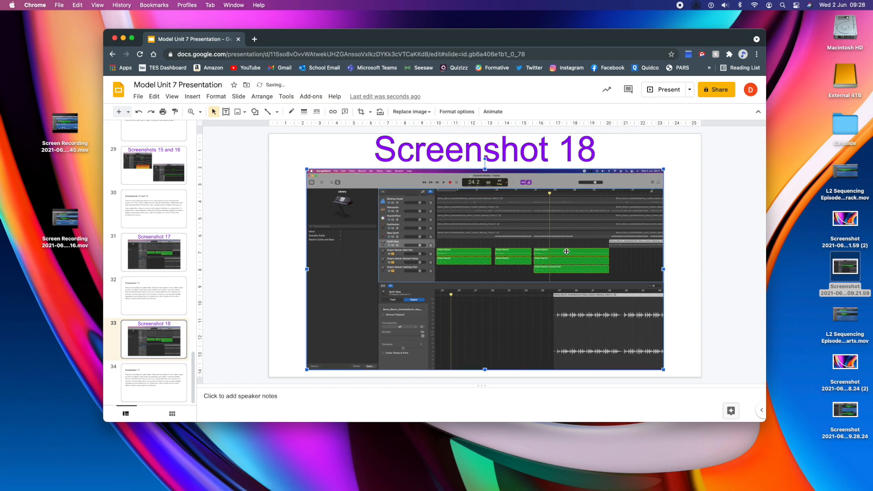
key(Delete)
drag(844, 408, 523, 254)
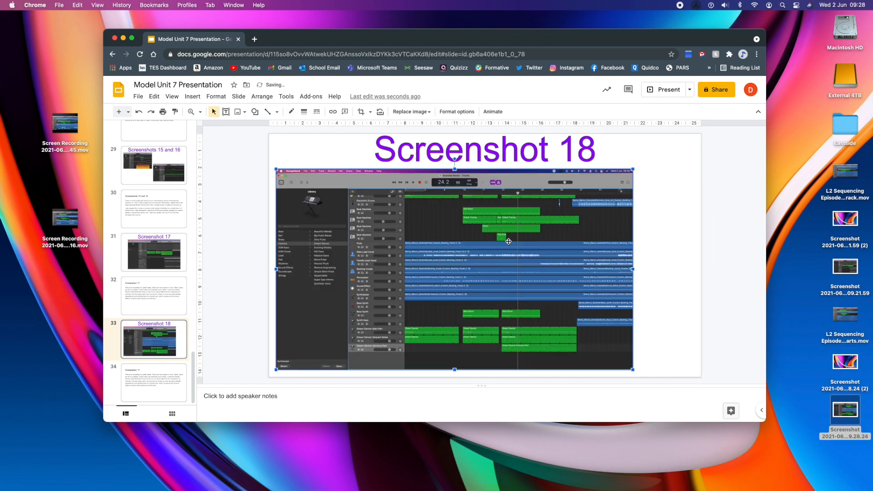
right_click(485, 245)
mouse_move(619, 259)
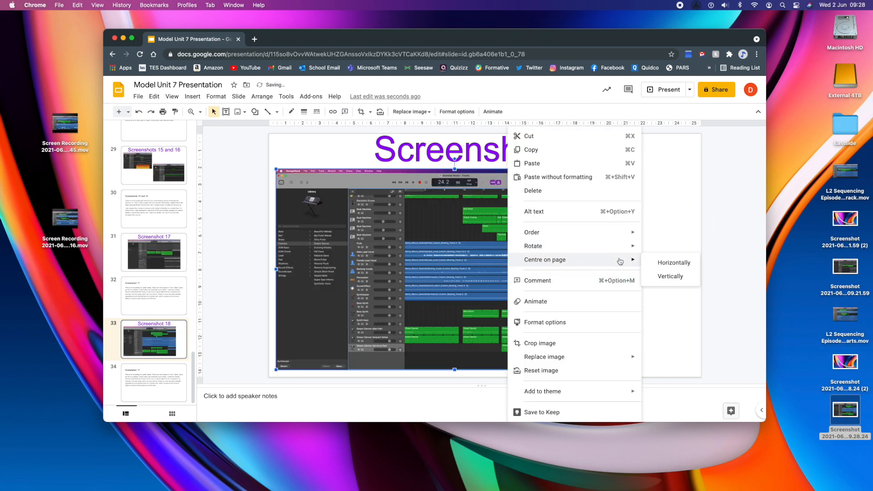
click(662, 268)
Change the title of the duplicated text slide 34 to Screenshot 18
click(165, 381)
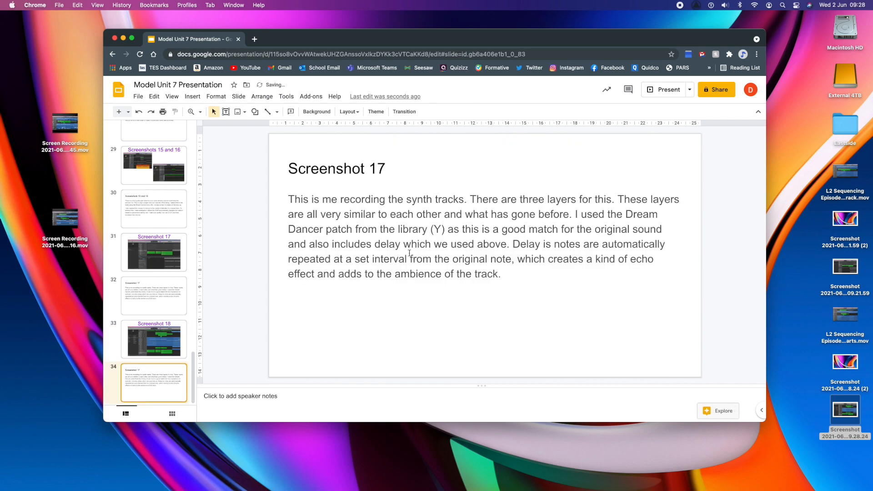
click(383, 169)
key(BackSpace)
text(8)
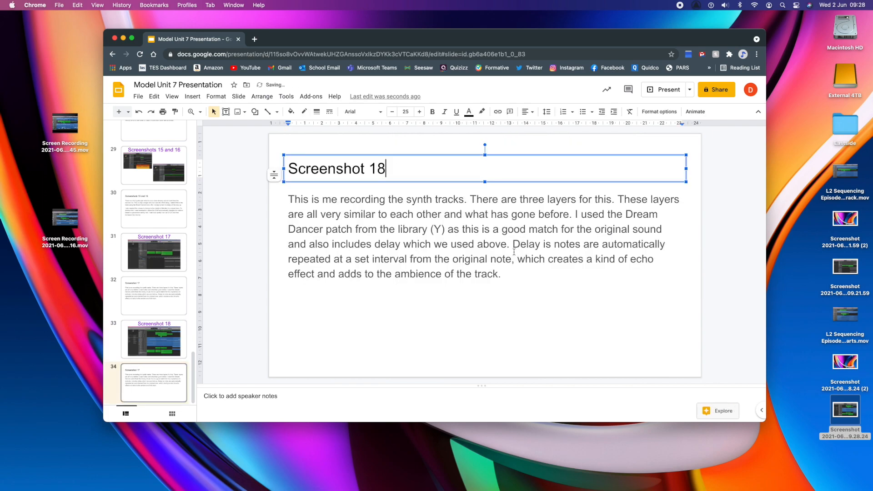
Replace slide 34's body text with "Here I have replaced the bass synth part. Again I searched in the library until I found a sound"
drag(502, 276, 244, 196)
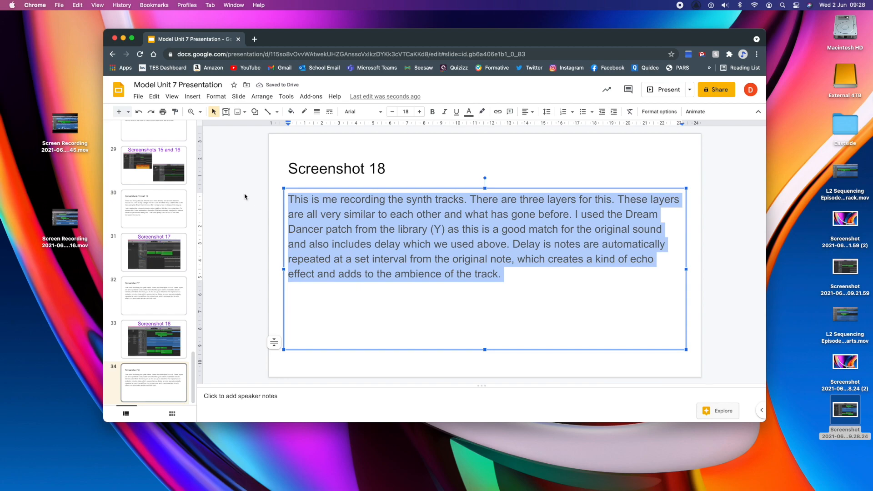
text(Here I have r)
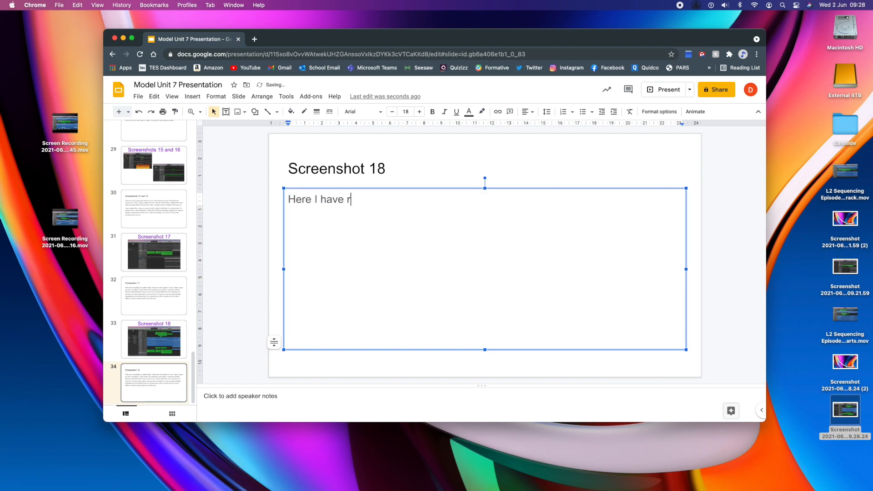
text(eplaced the bass synth part. )
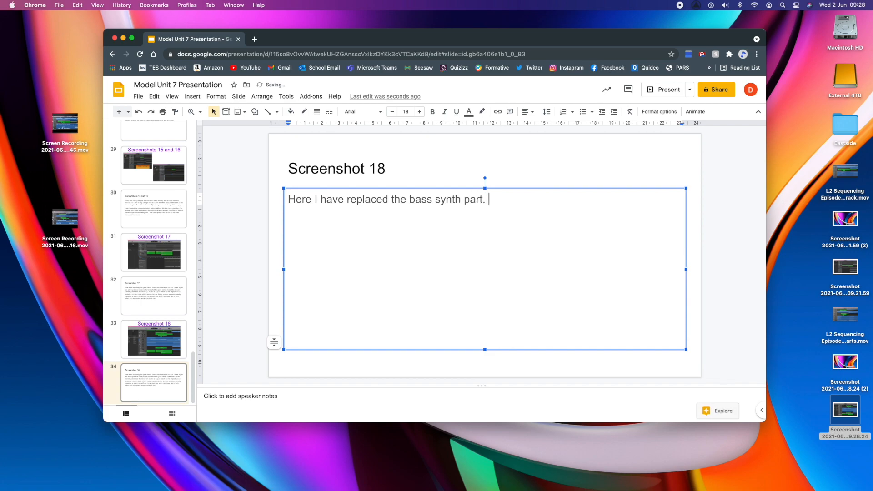
text(Again I searche)
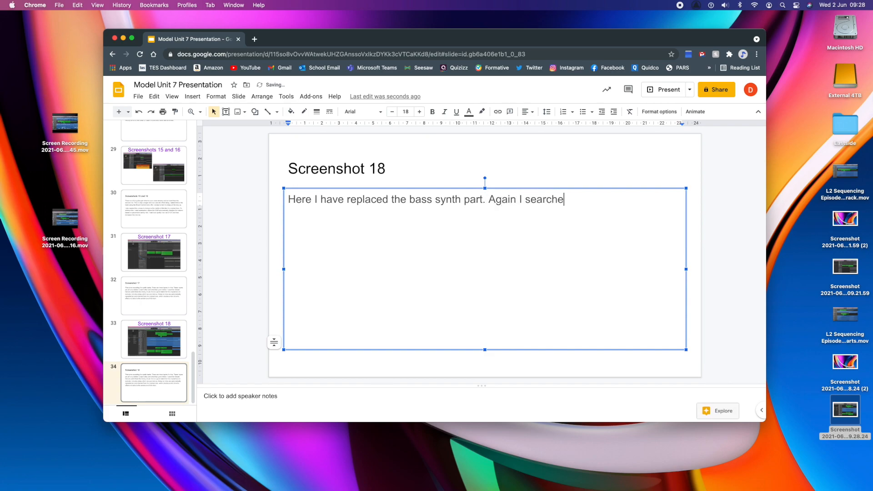
text(d in the library iuntil)
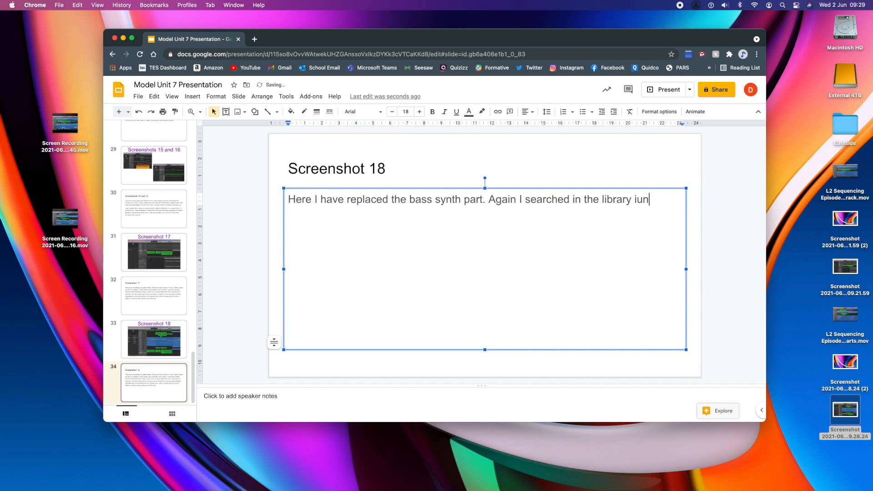
key(BackSpace)
key(BackSpace)
key(BackSpace)
key(BackSpace)
text(until I found a sound)
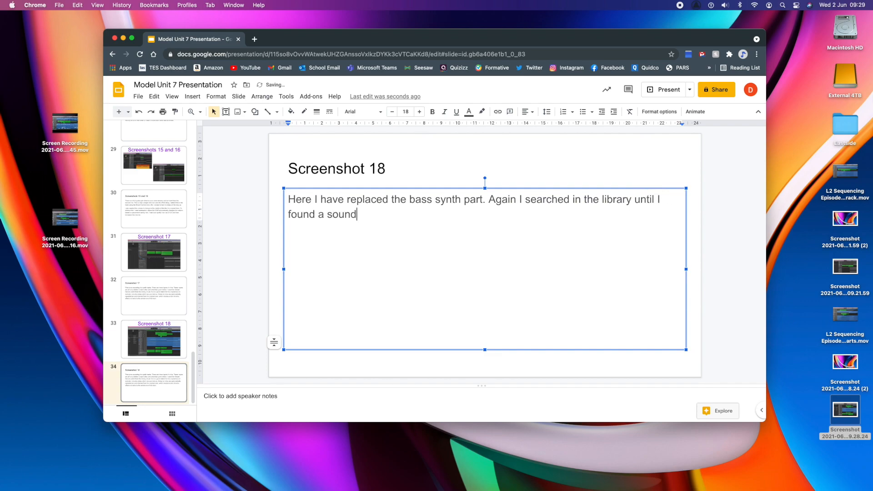
Continue the explanation with "that matches, I also adjusted the parameters in the smart controls to get the best match possible"
text( that matches, I also adjusted the parameters in the smart cont)
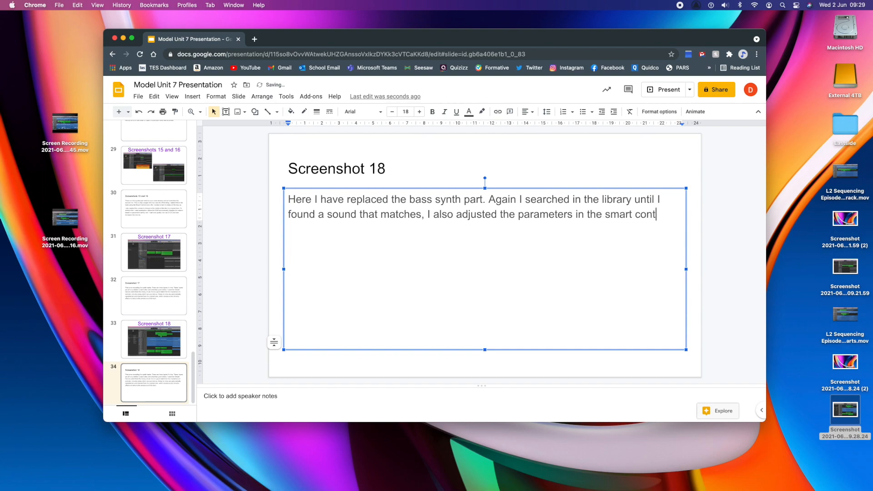
text(rols to get the be)
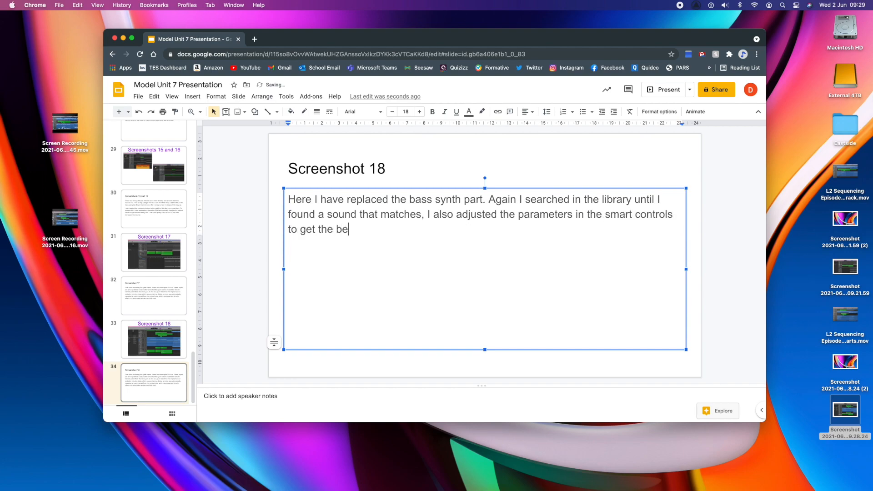
text(st match possible)
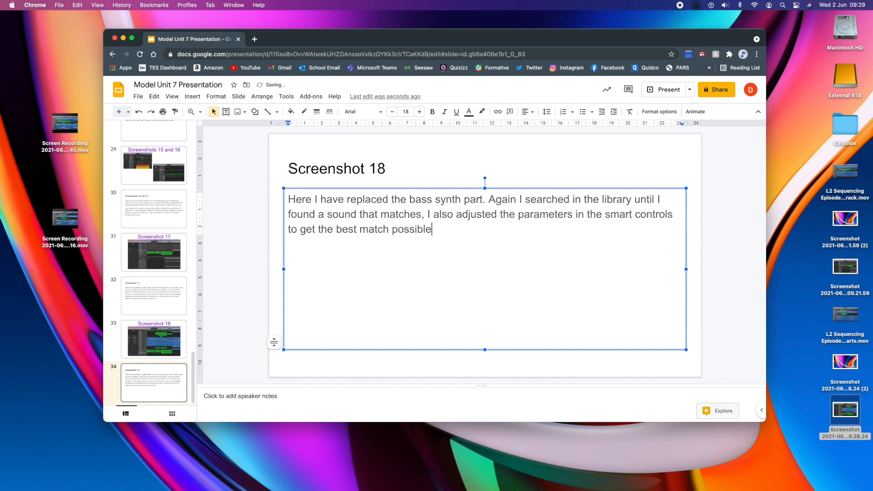
Complete the Screenshot 18 explanation with ", which in this case was increasing the reverb and delay."
text(, which in this case was incr)
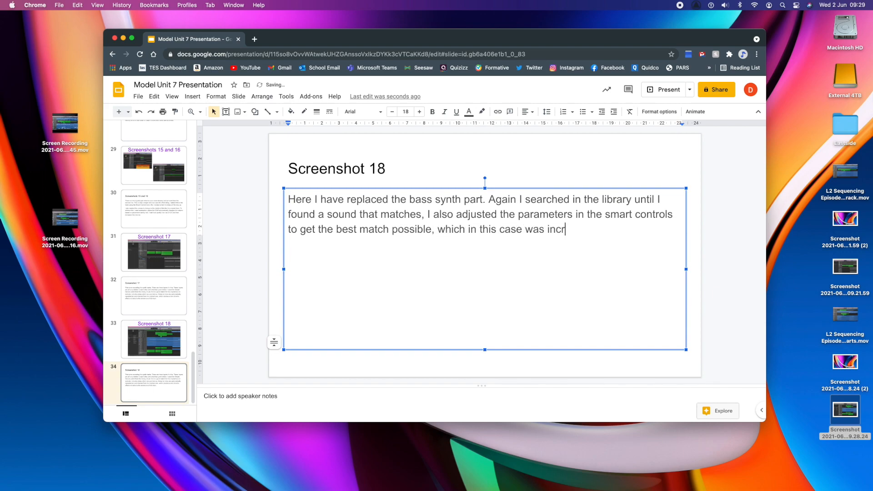
text(easing the reveb)
key(BackSpace)
text(rb and delay.)
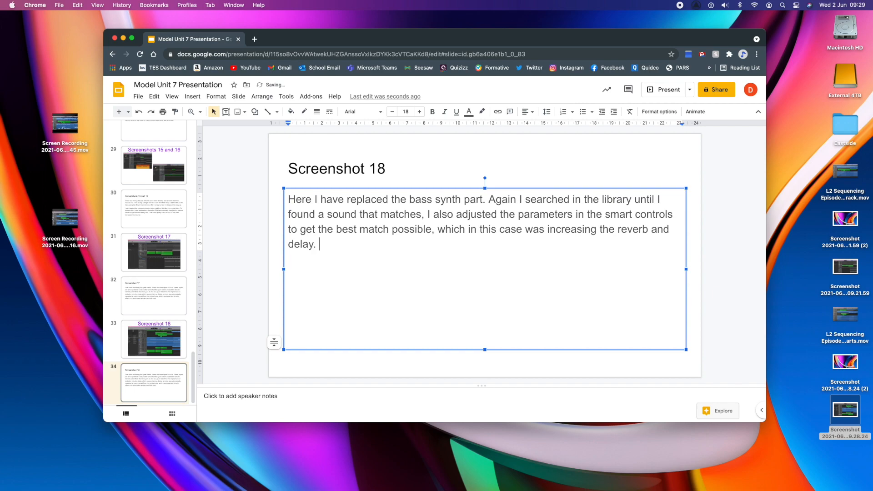
click(155, 317)
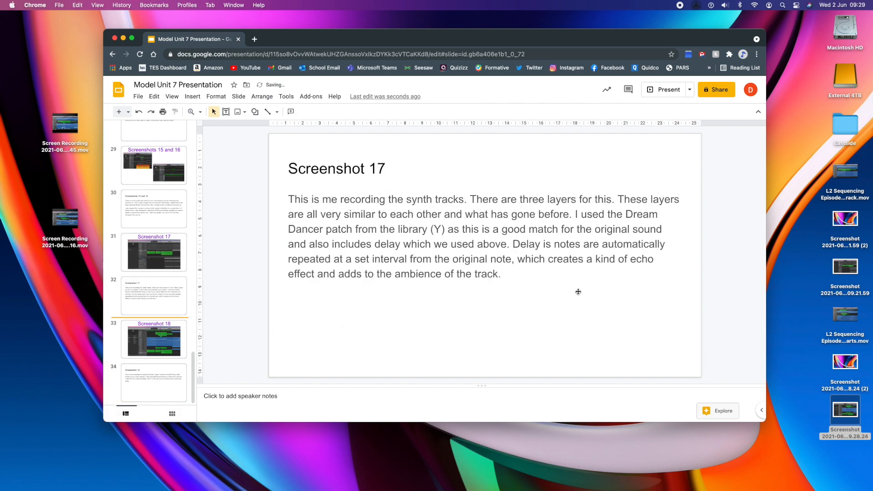